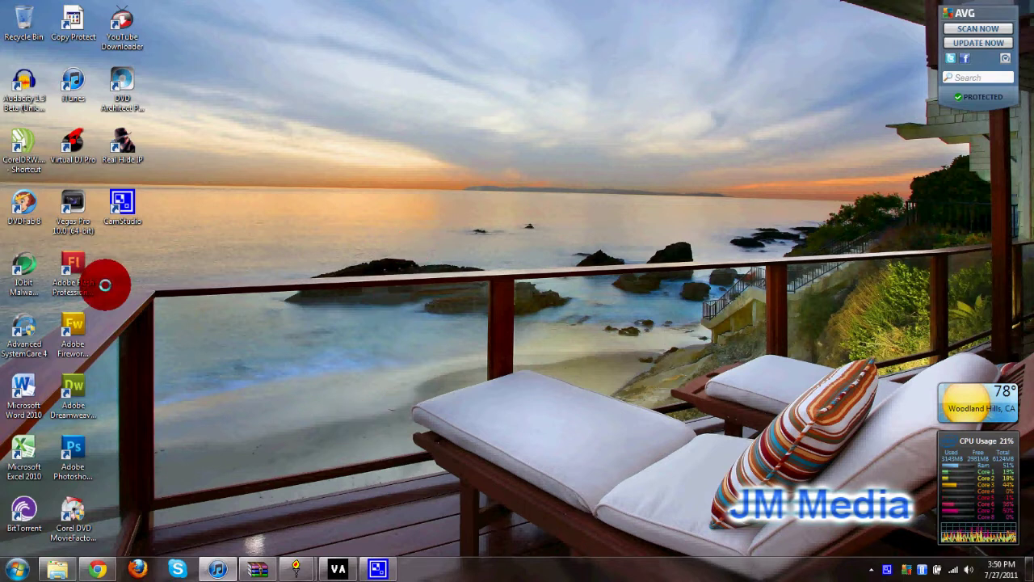
Open Vegas Pro 10.0 and widen the Video FX effects list to show two columns
double_click(91, 229)
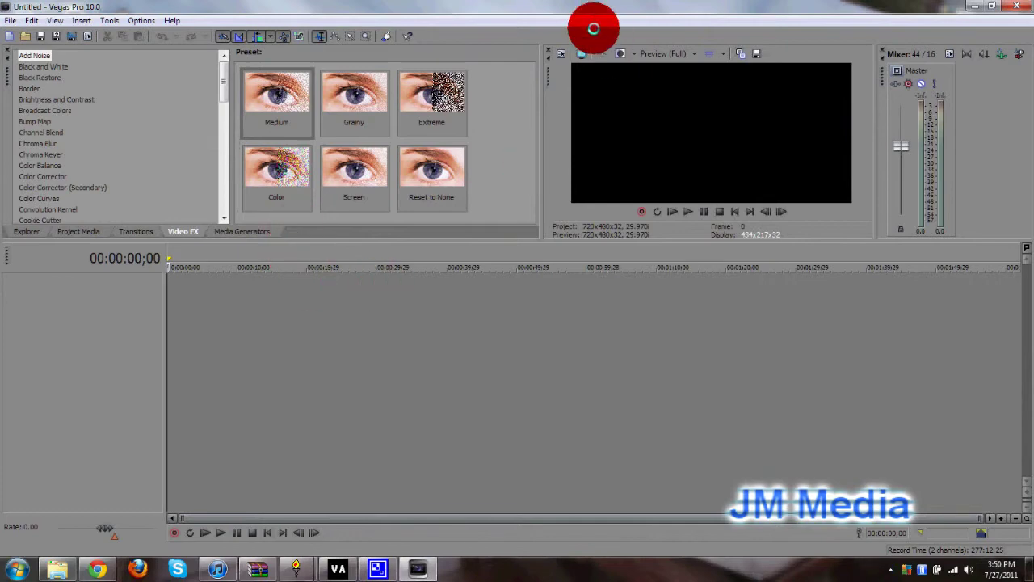
left_click_drag(595, 10, 489, 2)
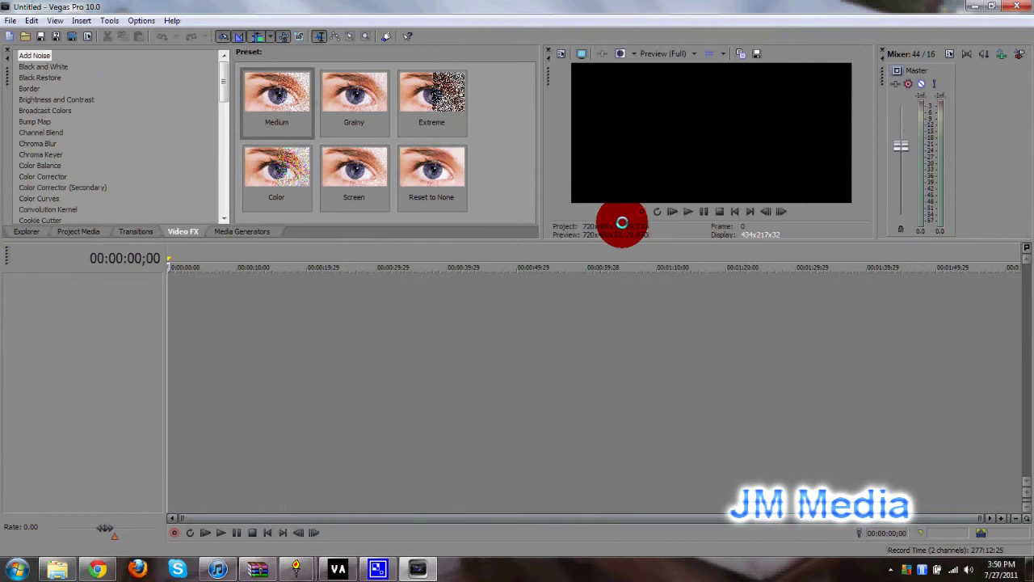
left_click_drag(230, 91, 261, 88)
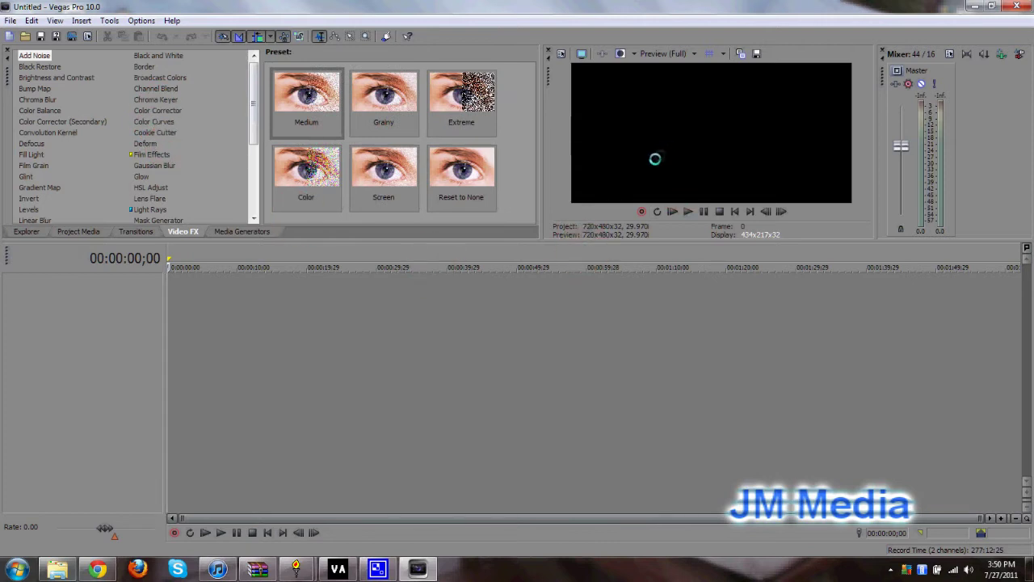
left_click(868, 166)
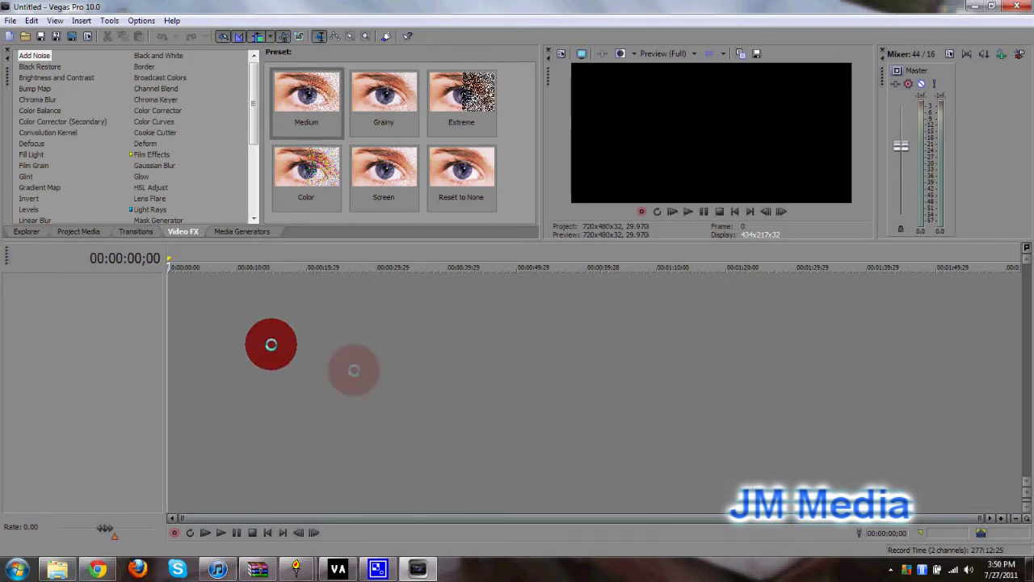
mouse_move(272, 344)
left_mouse_down()
mouse_move(620, 76)
mouse_move(557, 138)
mouse_move(562, 176)
mouse_move(768, 159)
left_mouse_up()
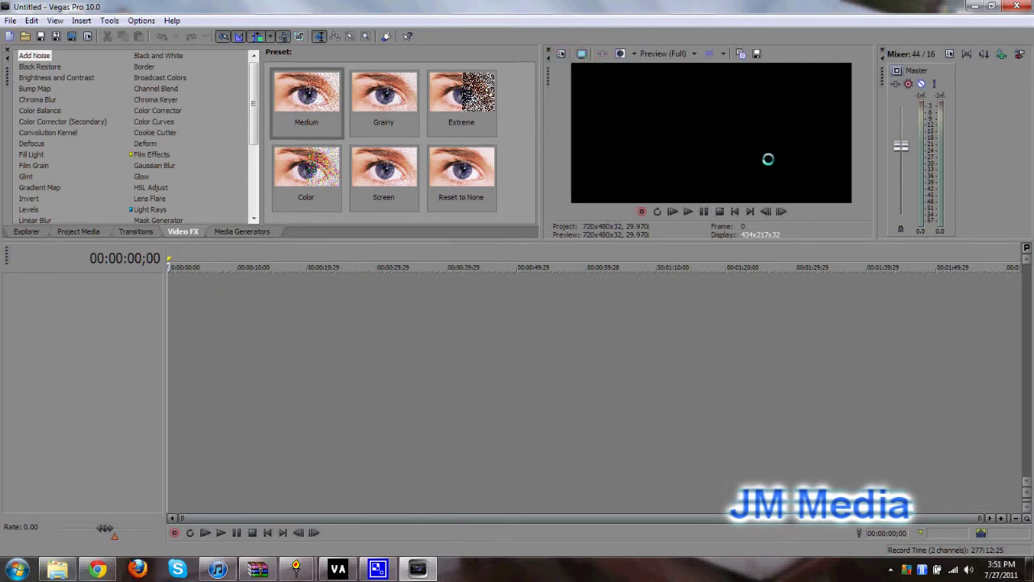
mouse_move(808, 117)
left_mouse_down()
mouse_move(684, 62)
mouse_move(568, 60)
mouse_move(566, 189)
mouse_move(628, 205)
mouse_move(796, 198)
mouse_move(848, 132)
mouse_move(856, 75)
mouse_move(563, 68)
mouse_move(559, 197)
mouse_move(606, 210)
mouse_move(864, 170)
mouse_move(858, 71)
left_mouse_up()
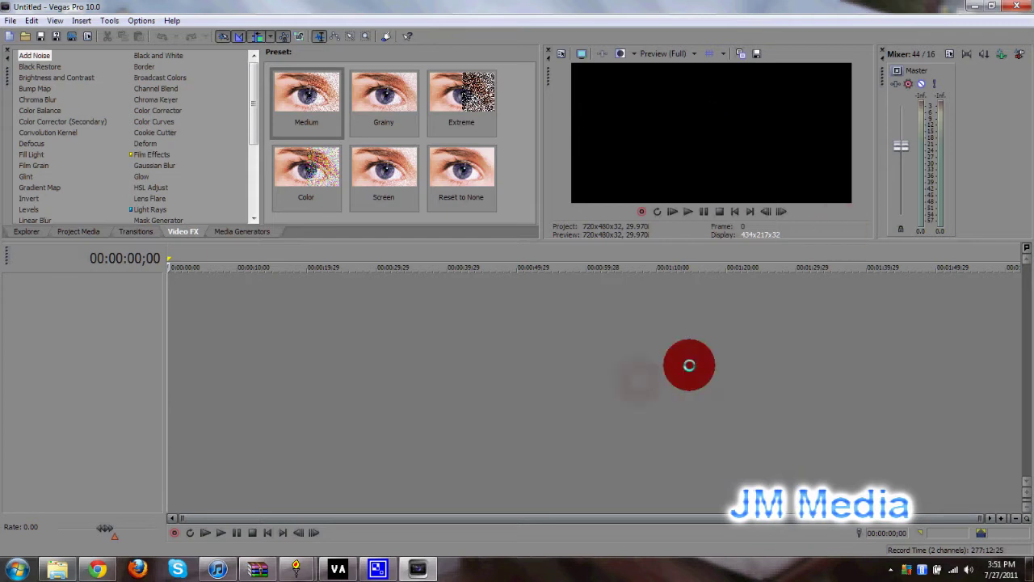
left_click_drag(310, 318, 187, 293)
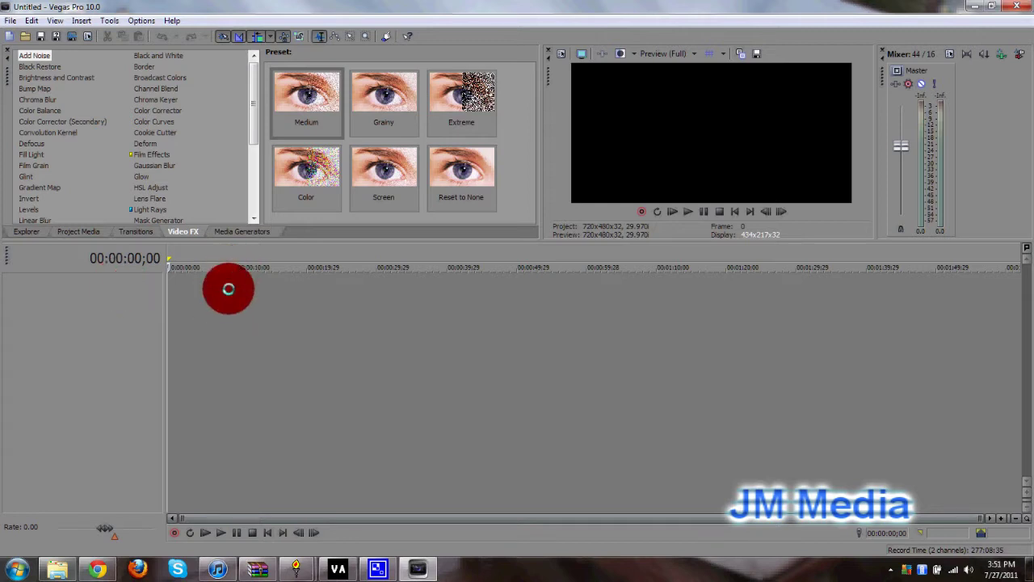
left_click(177, 298)
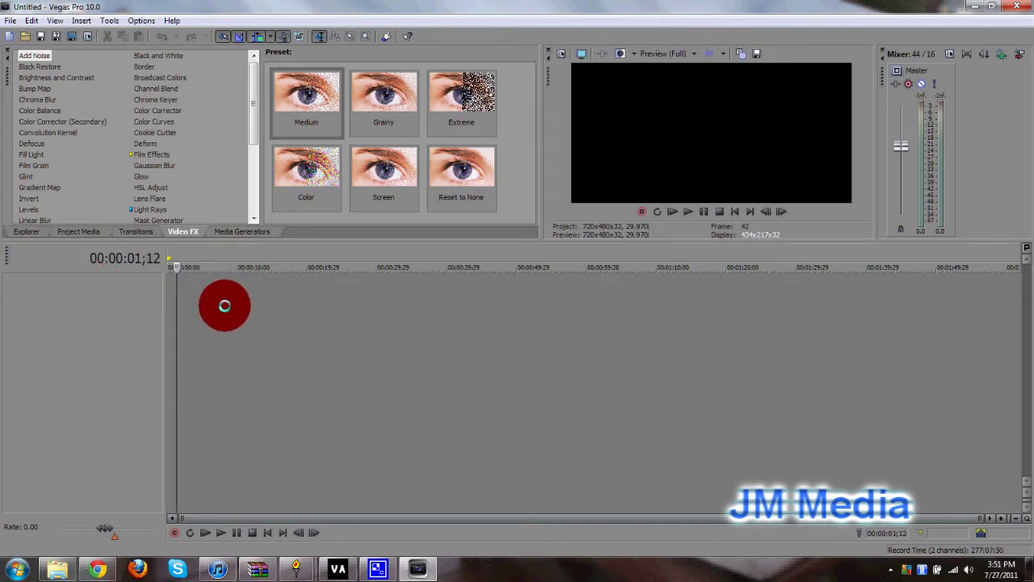
left_click(170, 282)
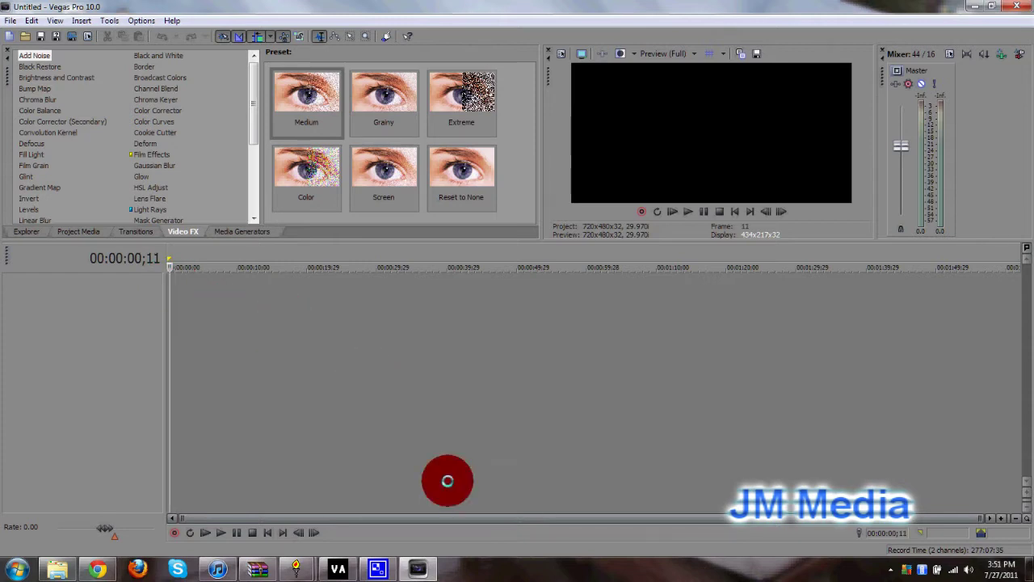
Import Wildlife.wmv from the Sample Videos folder of the Videos library into the project media
left_click(11, 20)
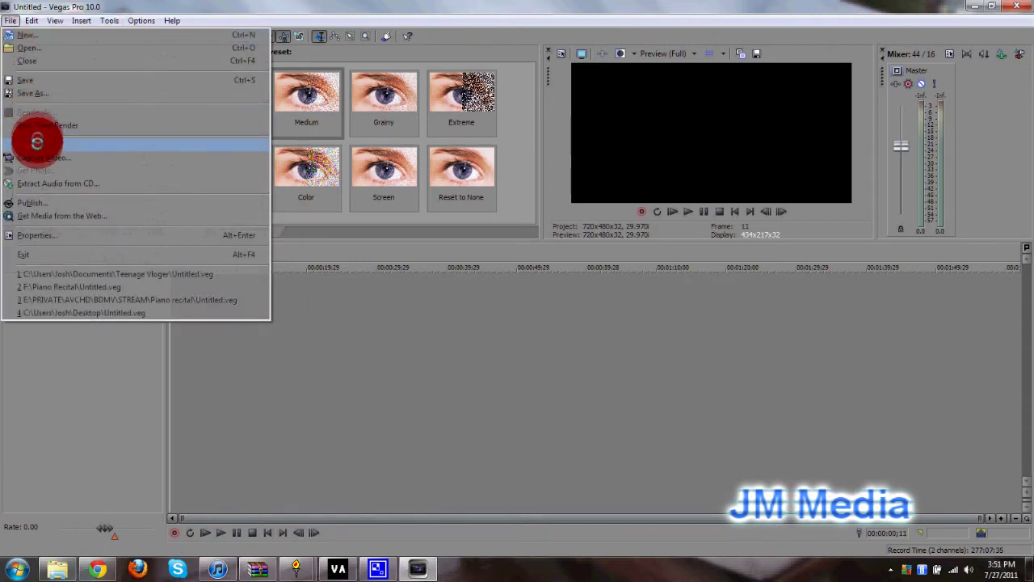
mouse_move(39, 143)
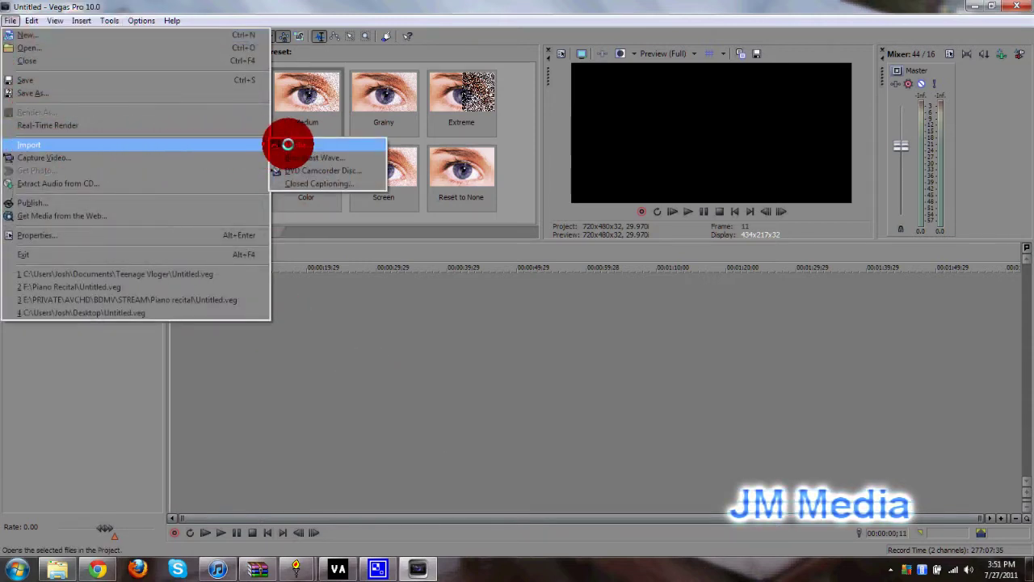
left_click(289, 144)
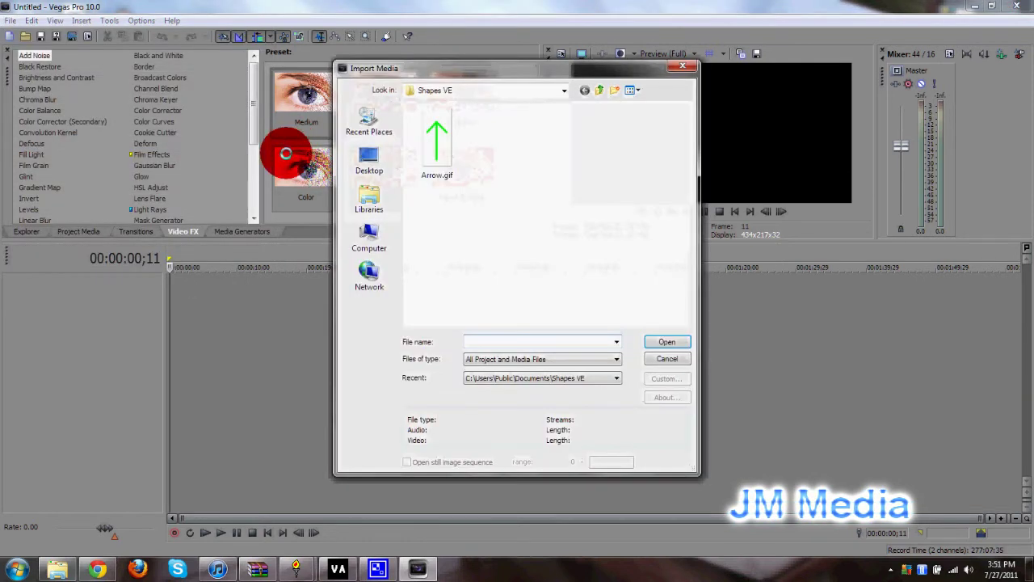
left_click(376, 202)
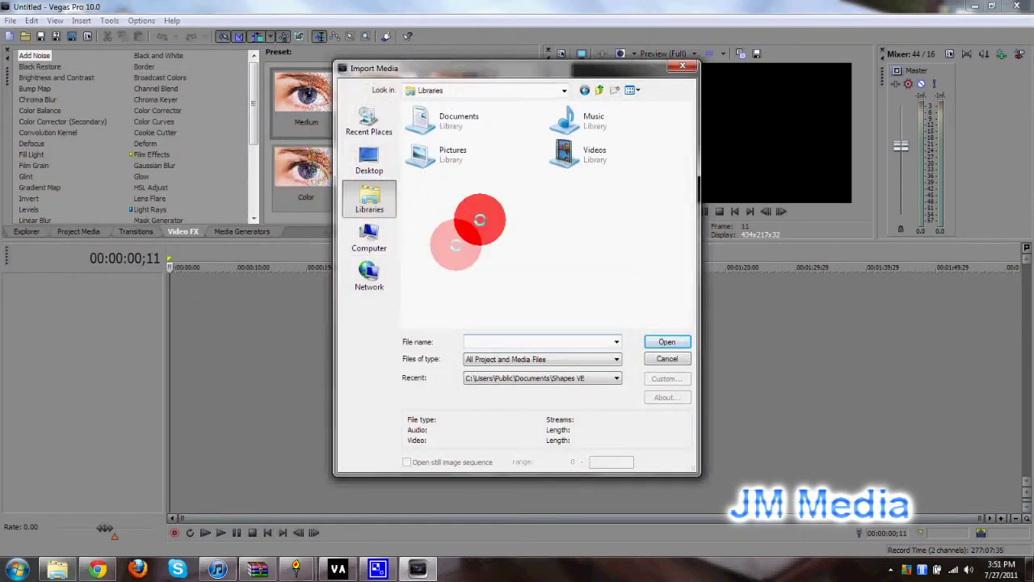
double_click(476, 120)
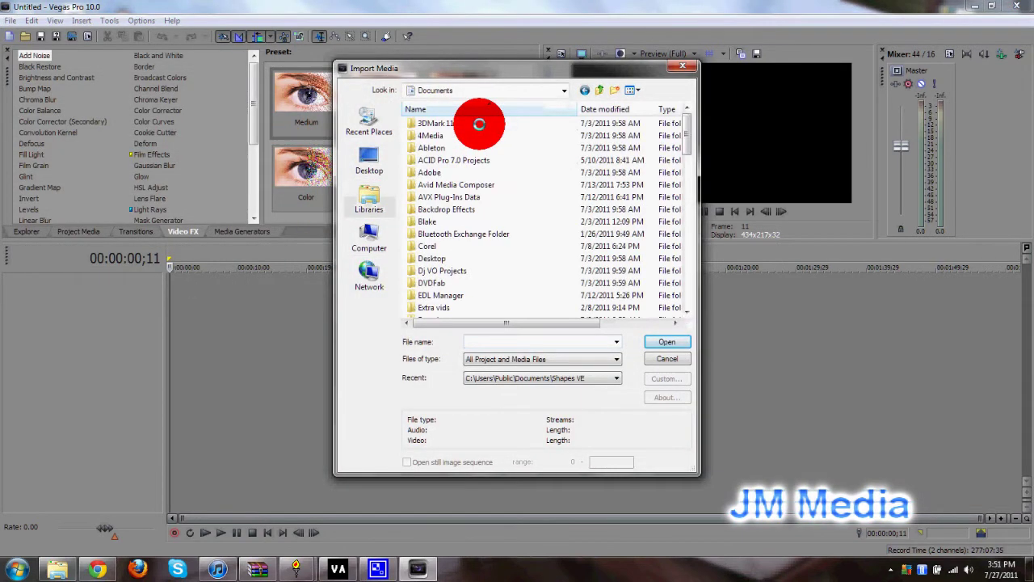
left_click(576, 92)
double_click(582, 151)
left_click(582, 157)
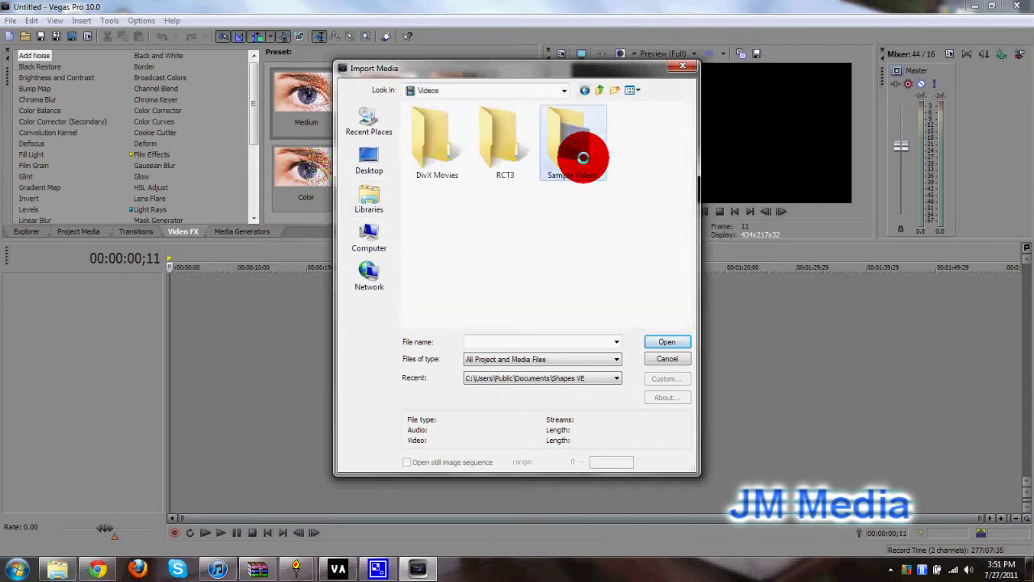
double_click(583, 157)
left_click(423, 154)
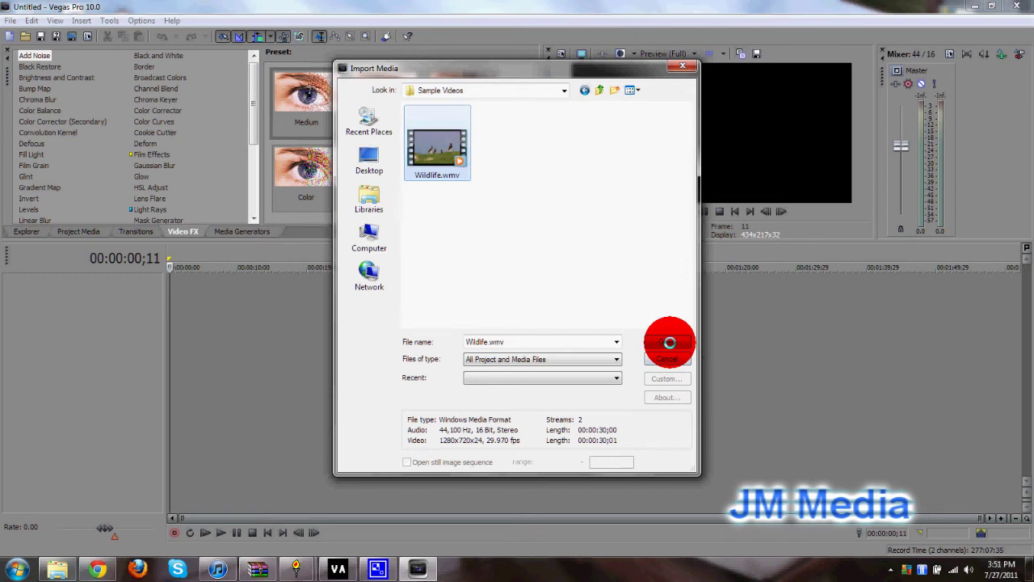
left_click(670, 342)
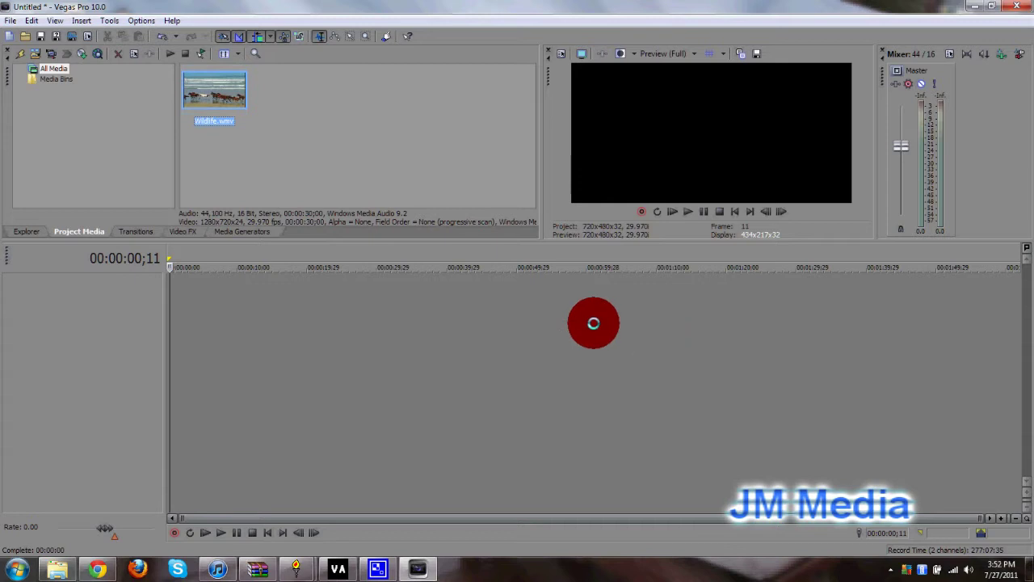
Place the Wildlife.wmv clip on the timeline with its video and audio aligned to the very start
left_click_drag(209, 191, 280, 343)
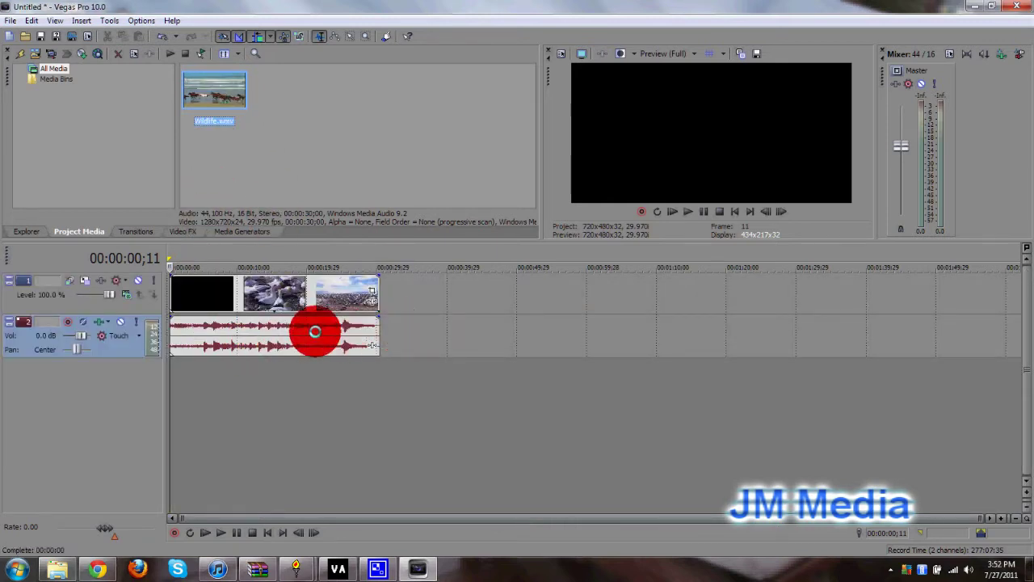
left_click(296, 331)
left_click(189, 336)
left_click_drag(189, 336, 319, 335)
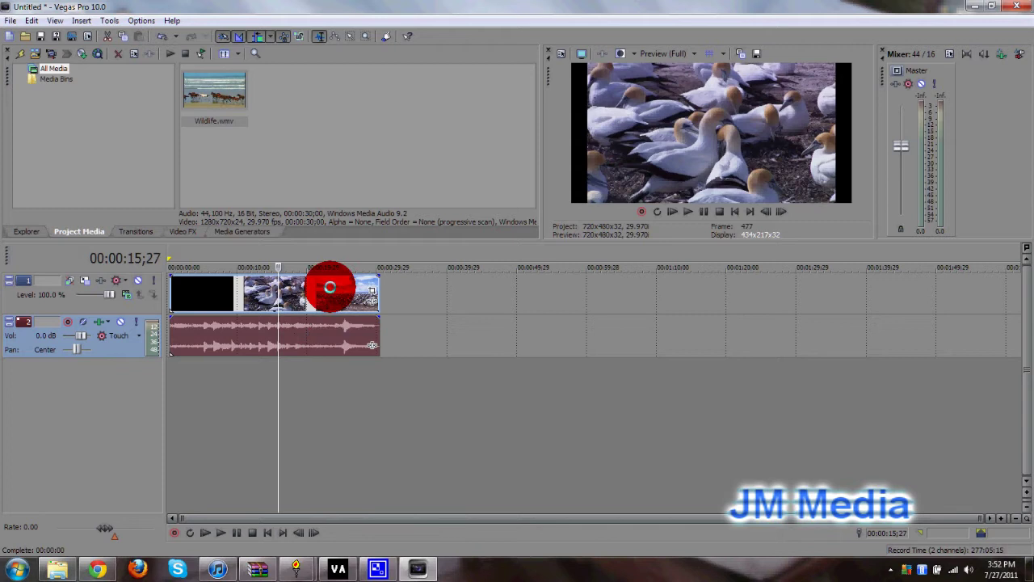
left_click_drag(316, 327, 327, 294)
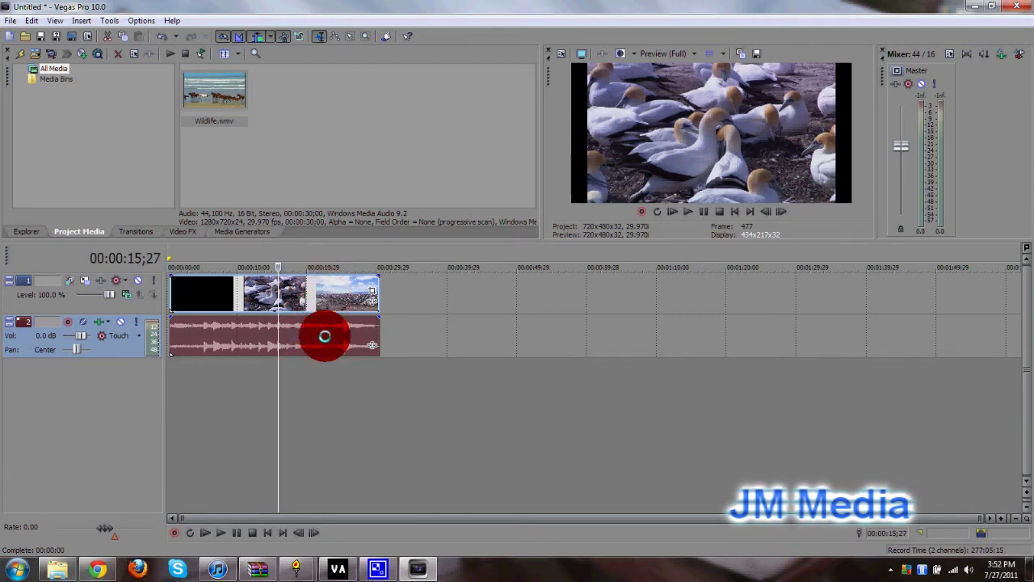
left_click_drag(324, 337, 193, 332)
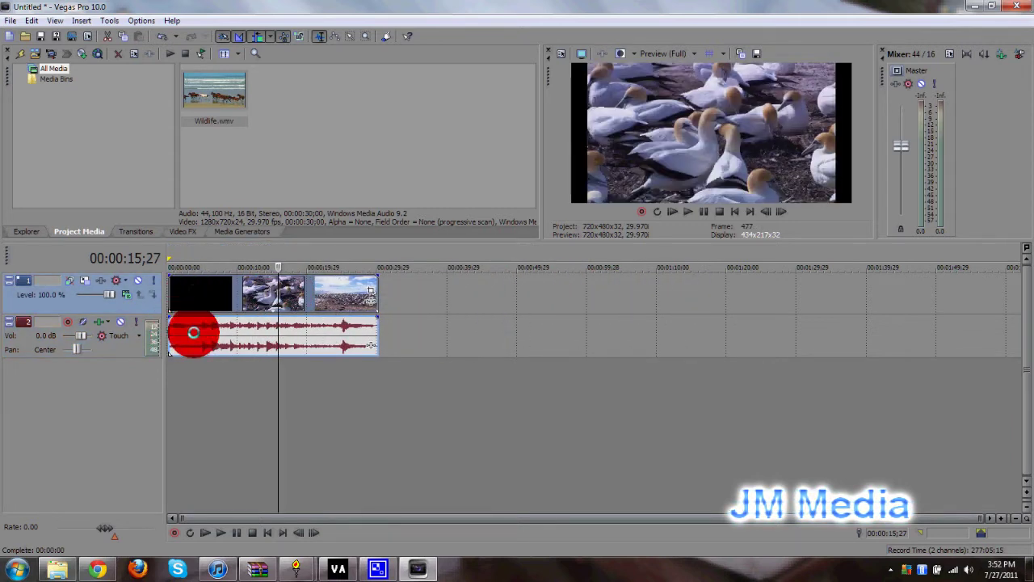
Ungroup the Wildlife clip's audio from its video and move only the audio so it starts shortly before the video ends
left_click(202, 340)
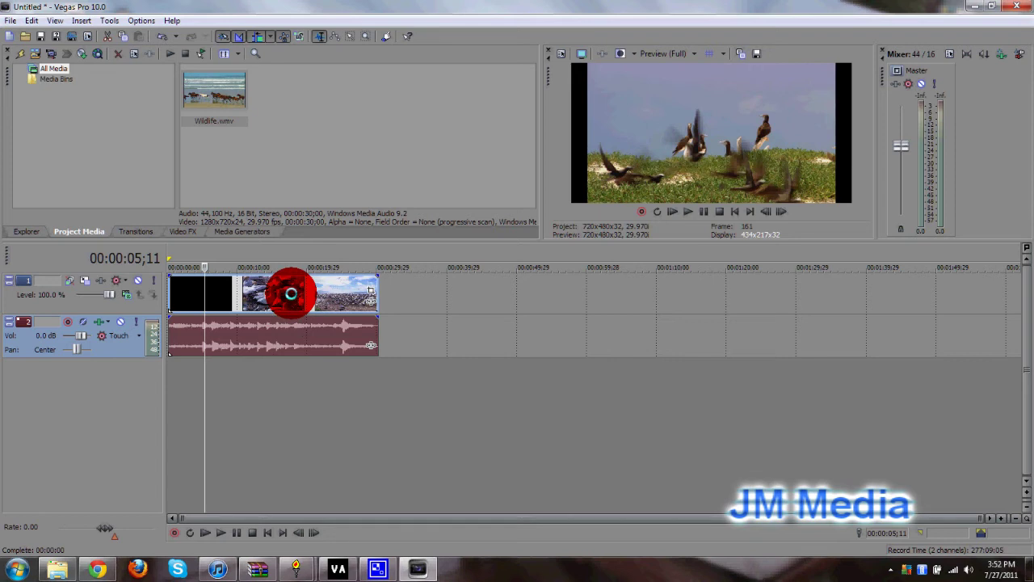
left_click(320, 299)
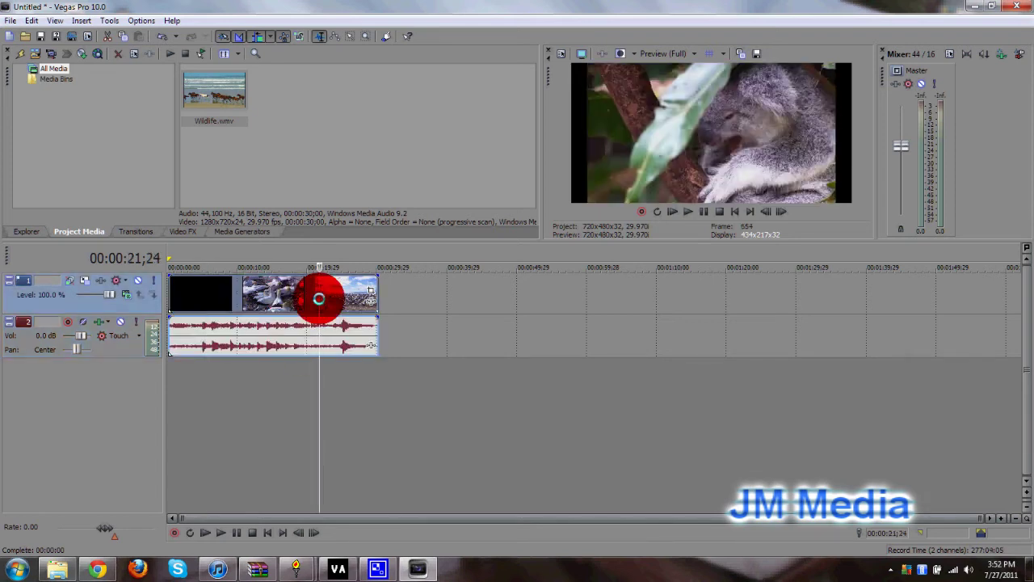
key("s")
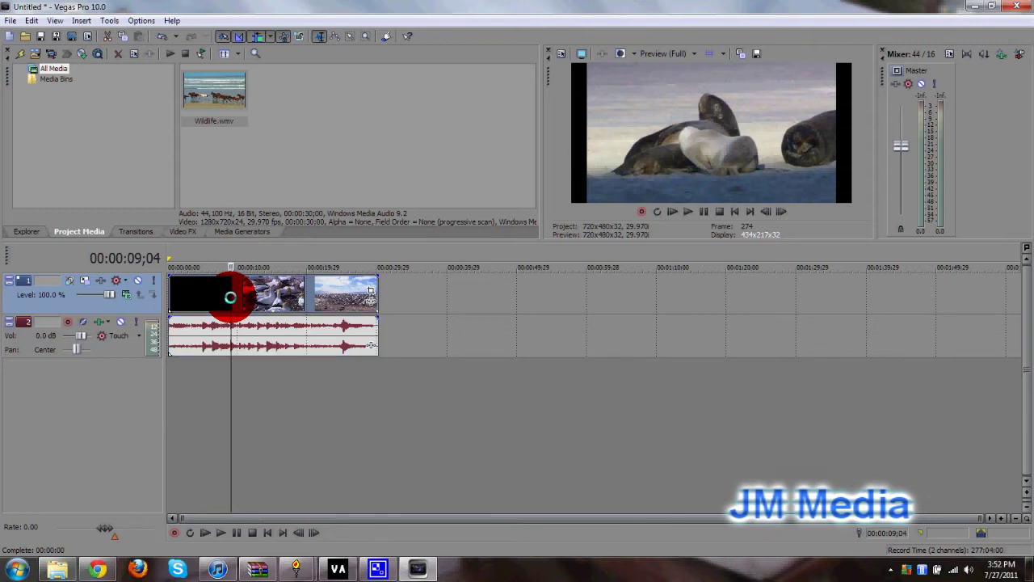
key("s")
left_click(283, 339)
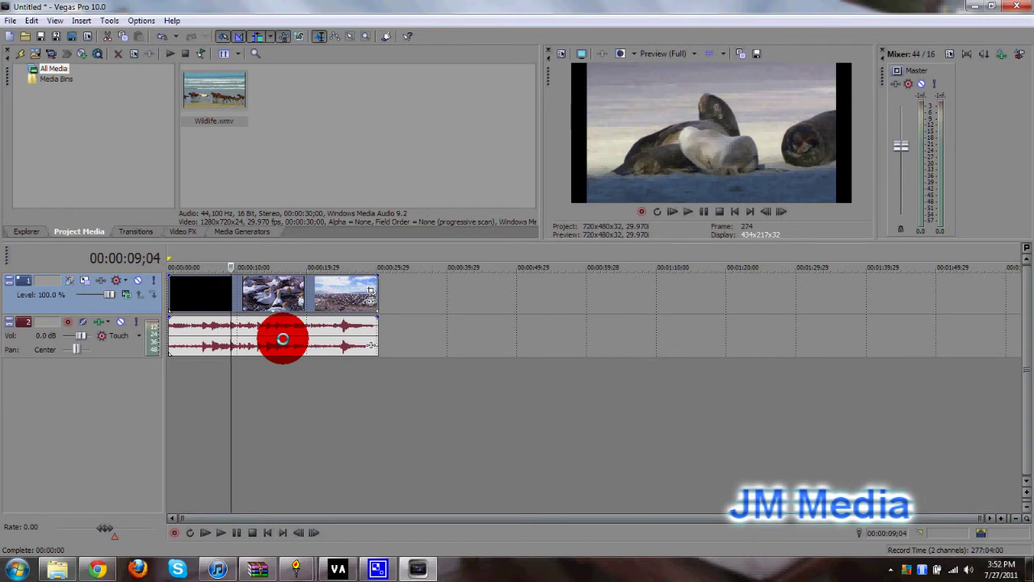
left_click(258, 337)
left_click(260, 299)
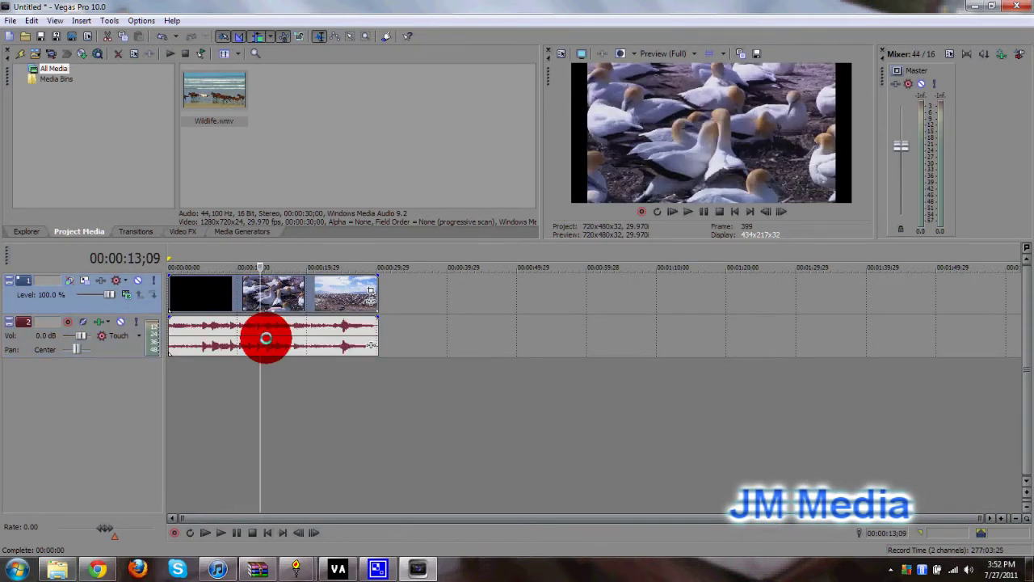
left_click_drag(266, 338, 445, 345)
left_click(446, 346)
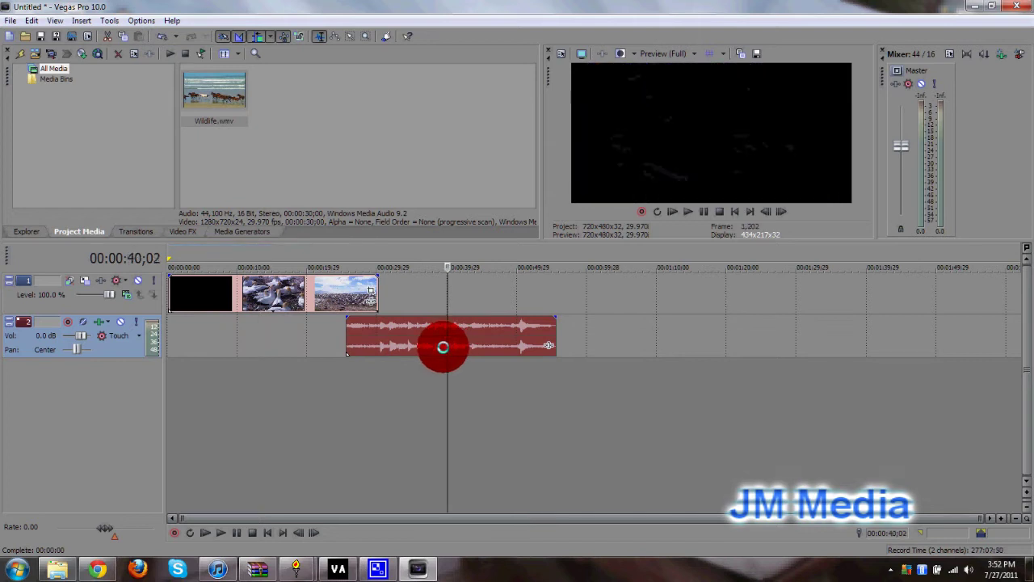
Try deleting the separated audio and the video one after the other, and undo both deletions
key("Delete")
left_click(208, 296)
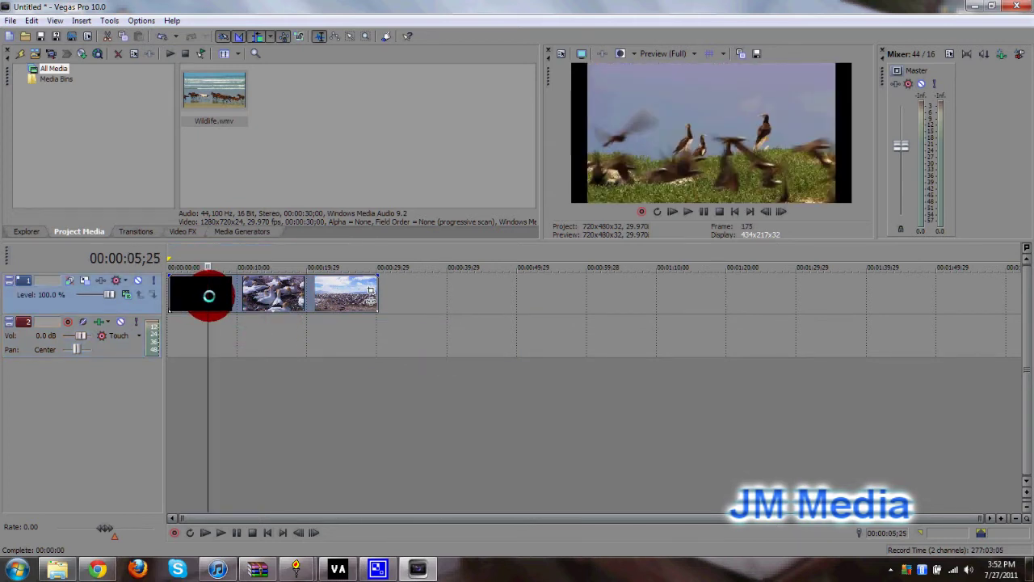
key("Delete")
key("ctrl+z")
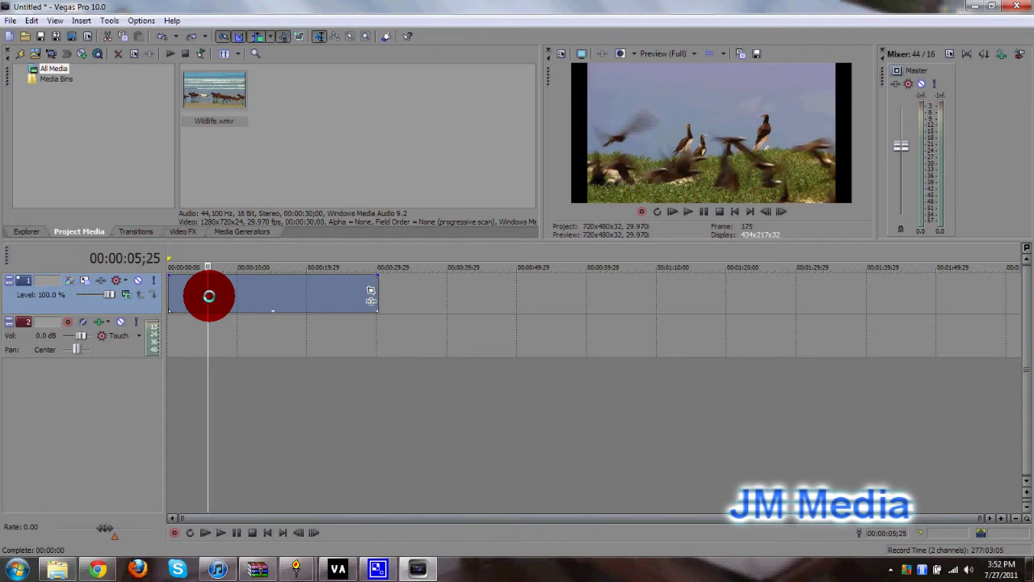
key("ctrl+z")
Move the audio back under the video at the timeline start and delete only the audio
left_click_drag(453, 344, 328, 344)
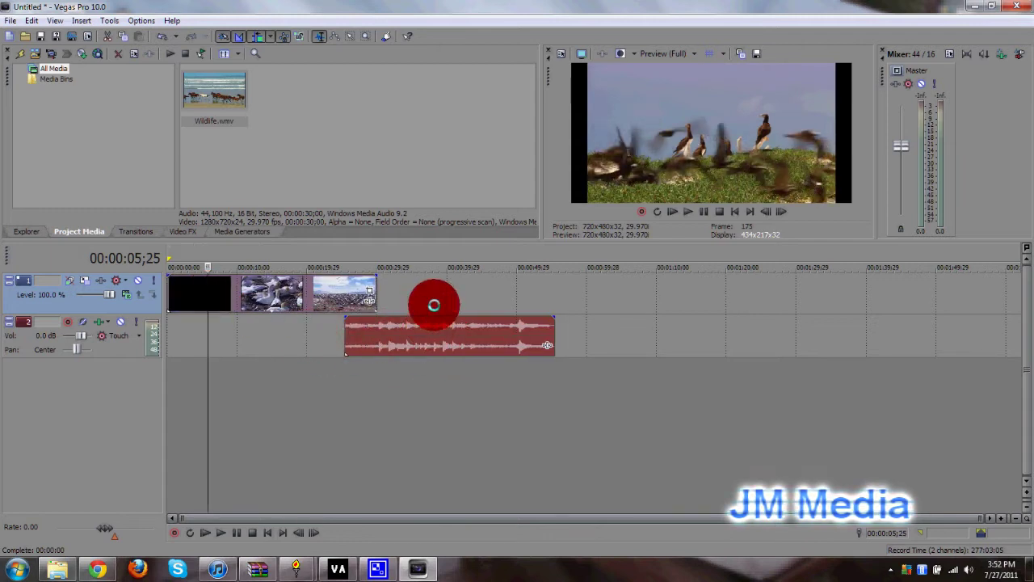
left_click(439, 299)
left_click_drag(388, 327, 173, 304)
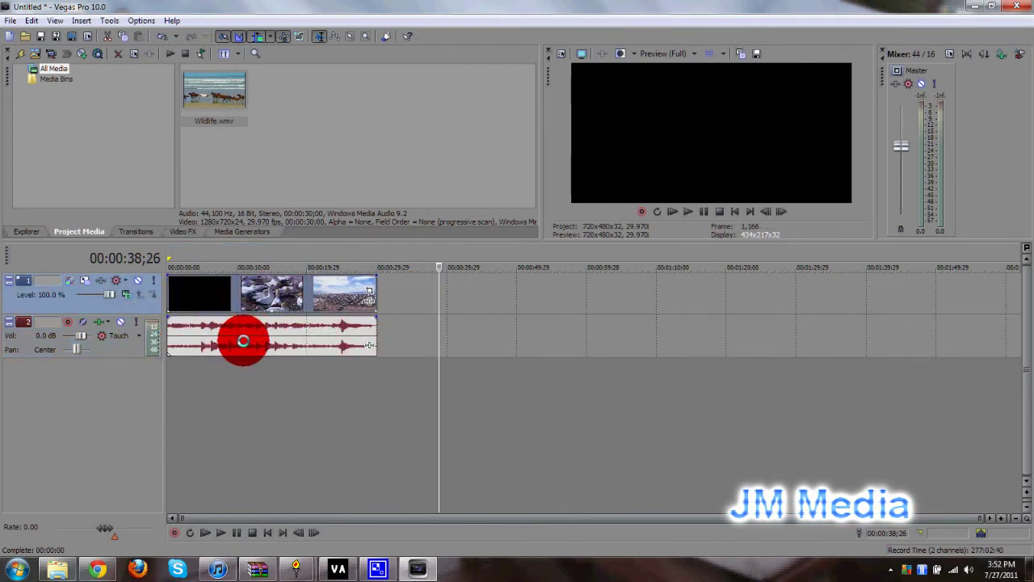
left_click(244, 341)
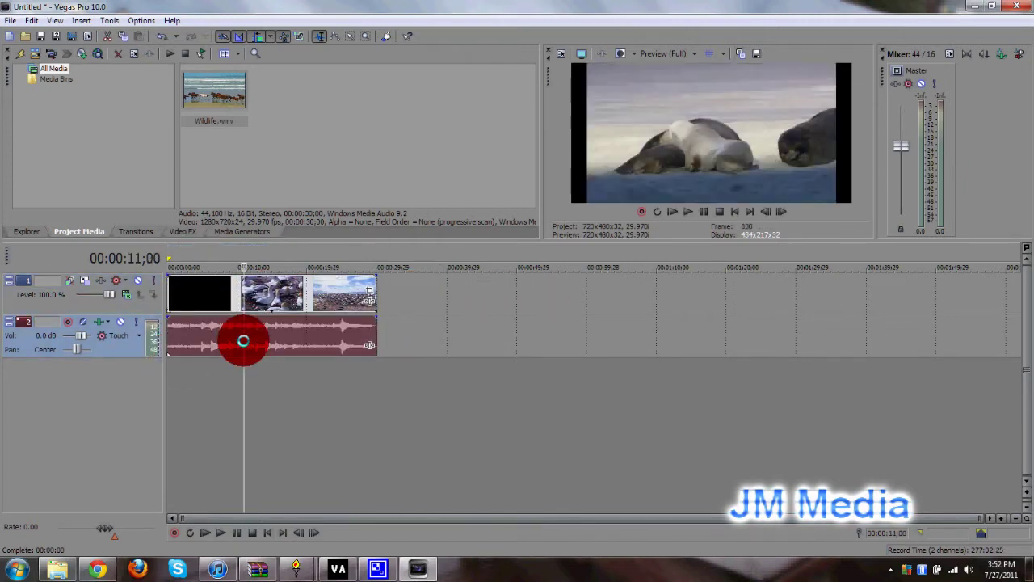
key("Delete")
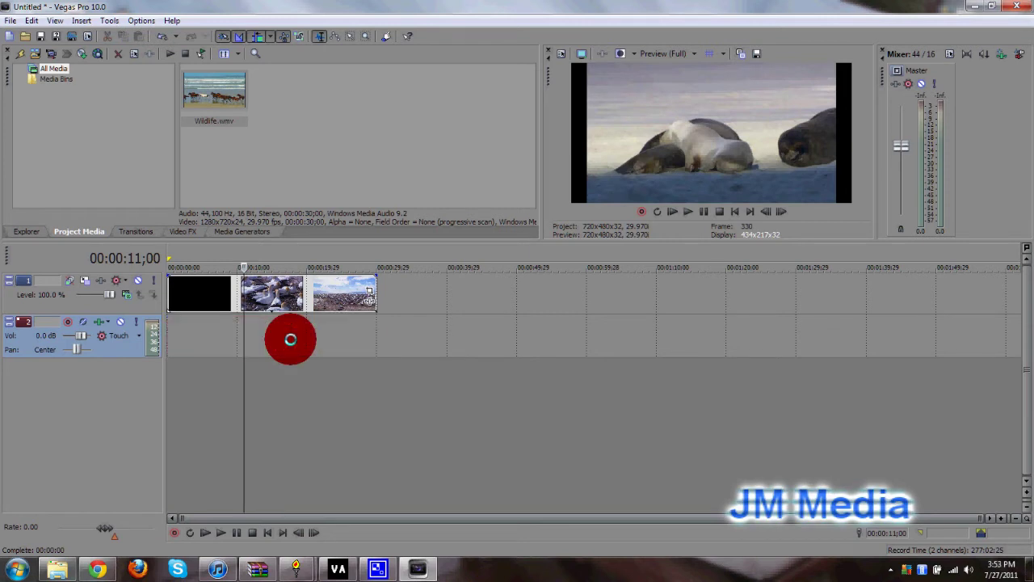
Switch to iTunes and add the 5:00 song "Christian D - Dance Now (Original Mix)" to the start of the empty Vegas audio track
left_click(217, 569)
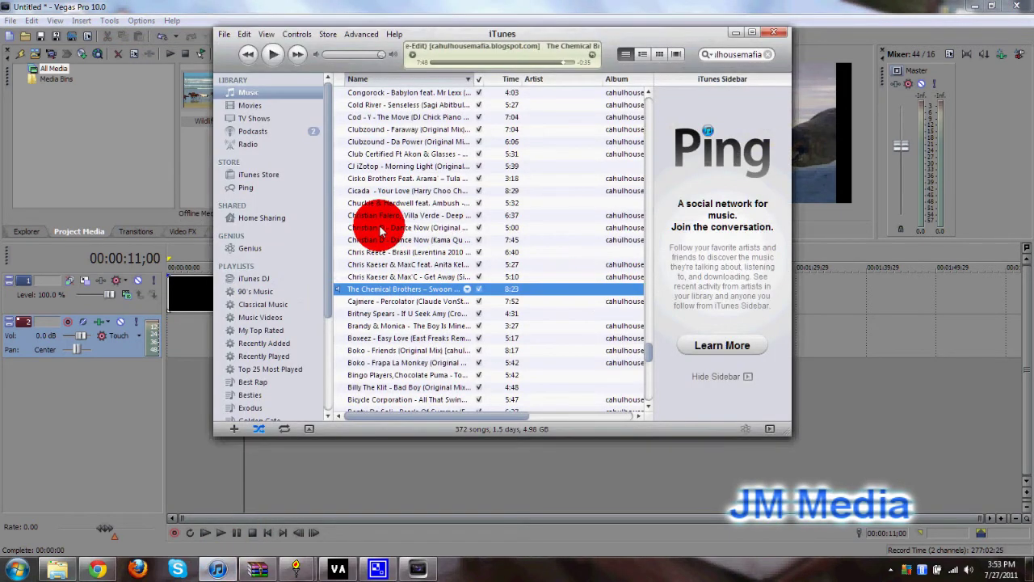
left_click_drag(370, 227, 174, 327)
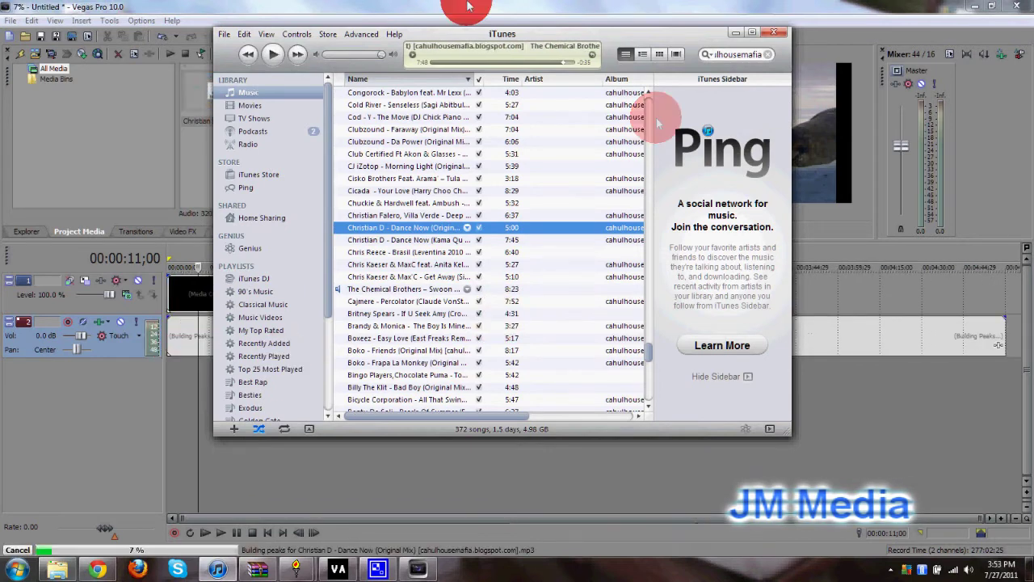
Switch back to Vegas Pro and maximize its window
left_click(361, 18)
double_click(361, 13)
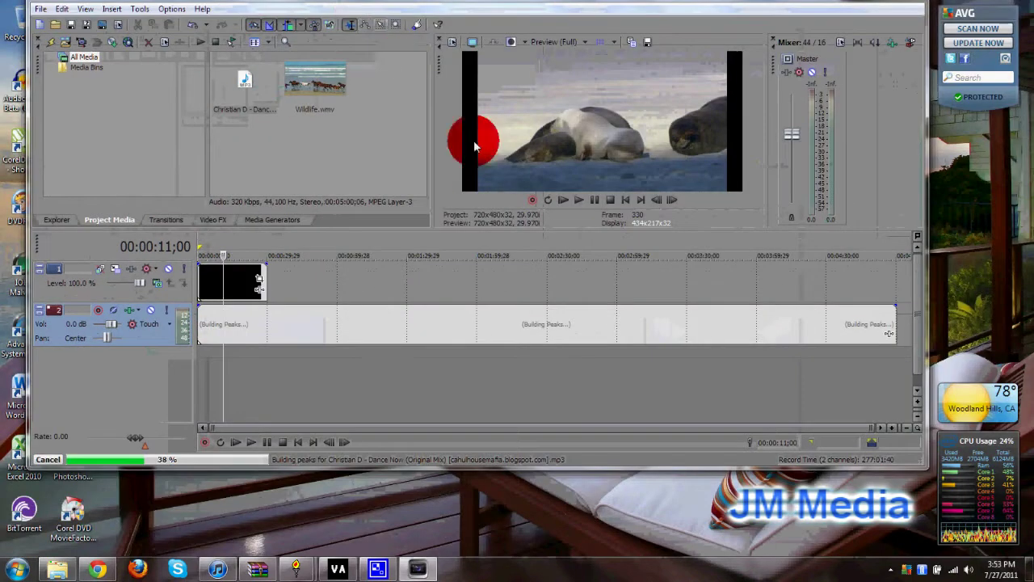
double_click(406, 6)
Try splitting the song at the point where the video ends, and undo the split
left_click(275, 328)
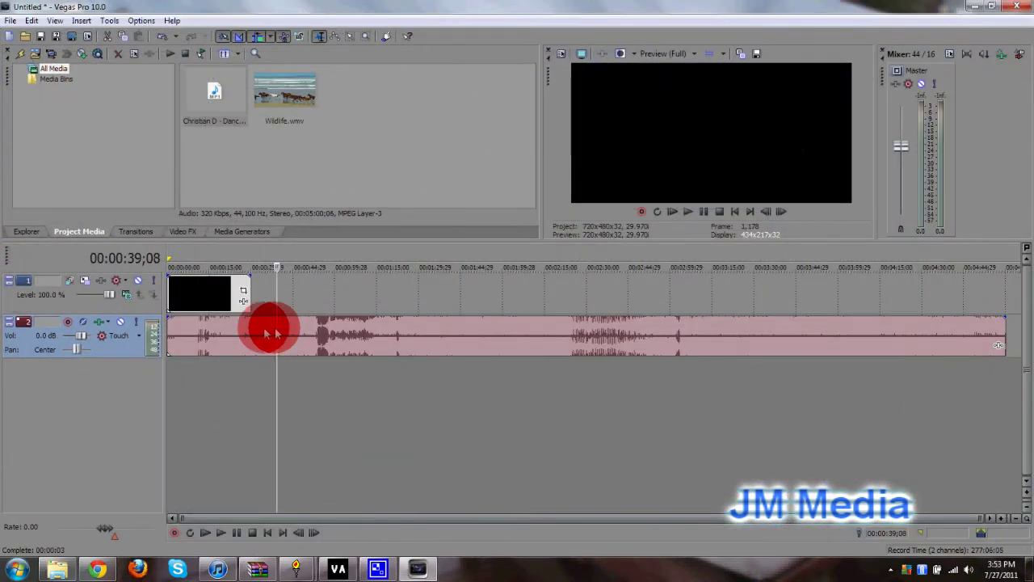
left_click(250, 321)
key("s")
left_click(292, 328)
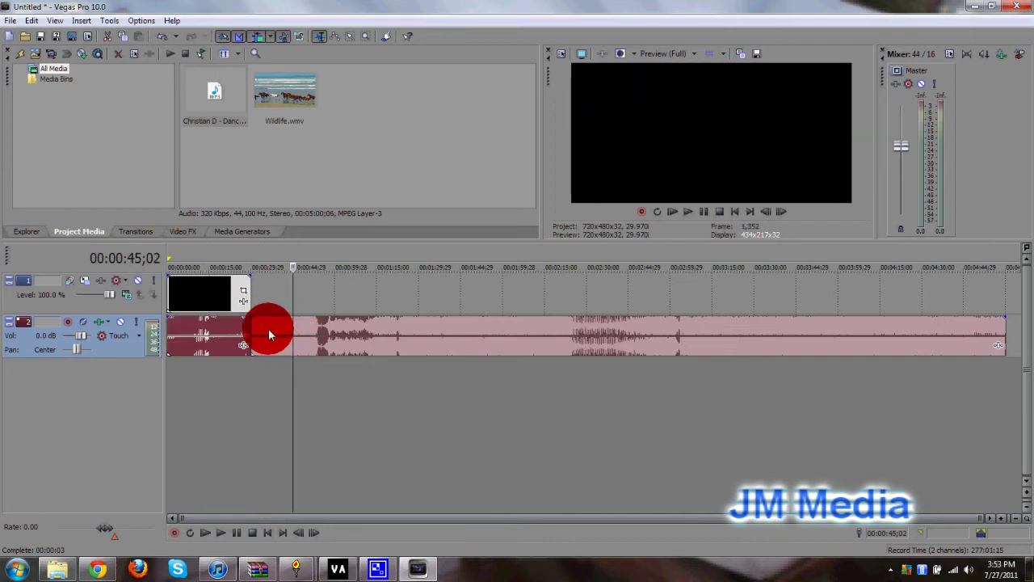
key("ctrl+z")
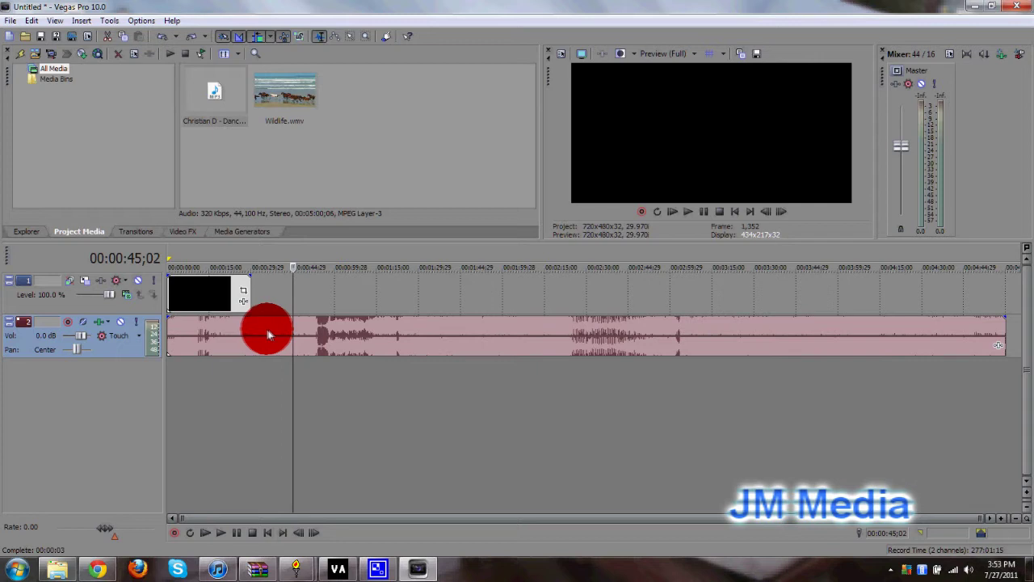
Select the song and the video in turn, placing the cursor at several points along the timeline
left_click(253, 320)
left_click(310, 327)
left_click(397, 331)
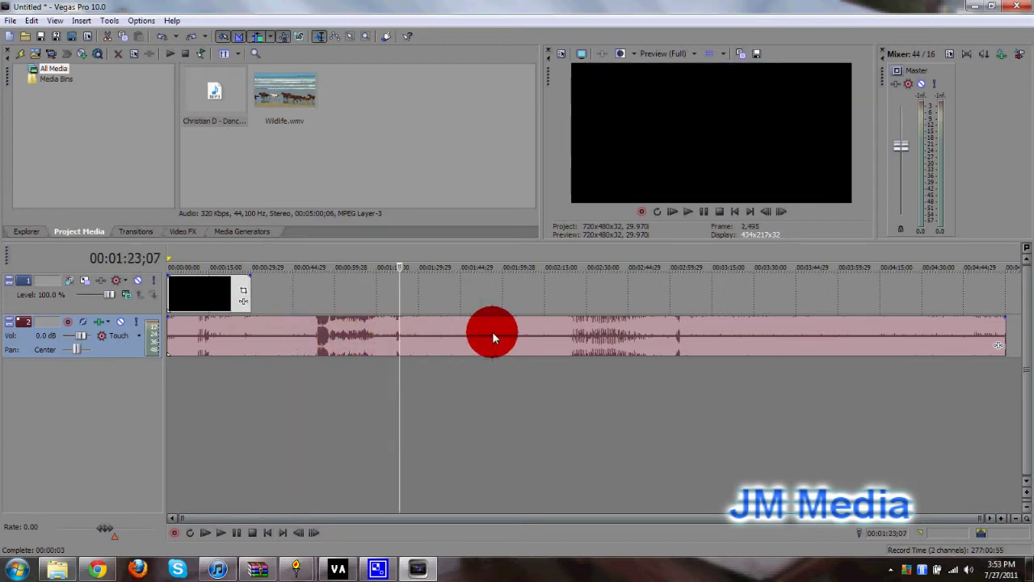
left_click(276, 324)
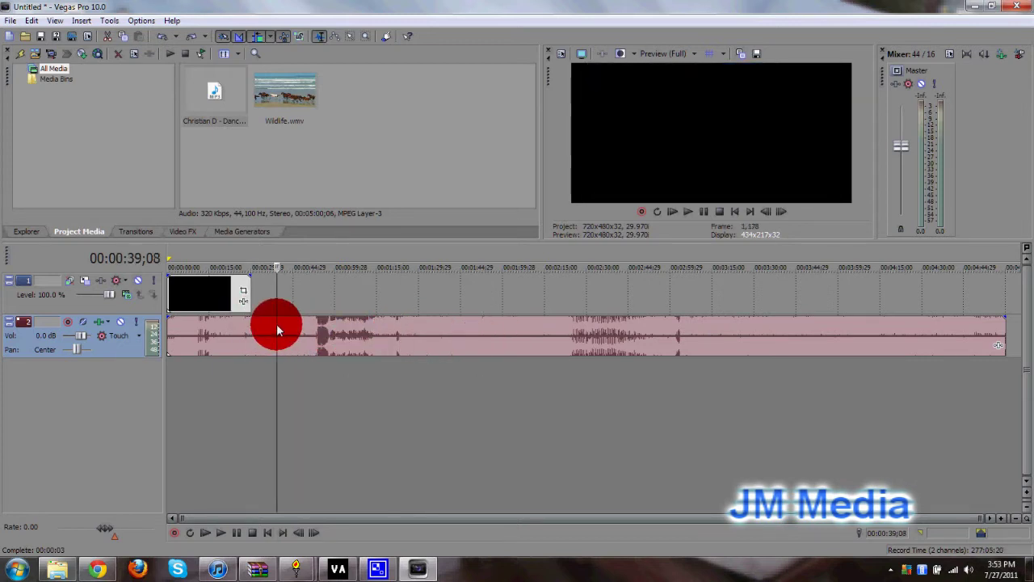
left_click(258, 325)
left_click(204, 290)
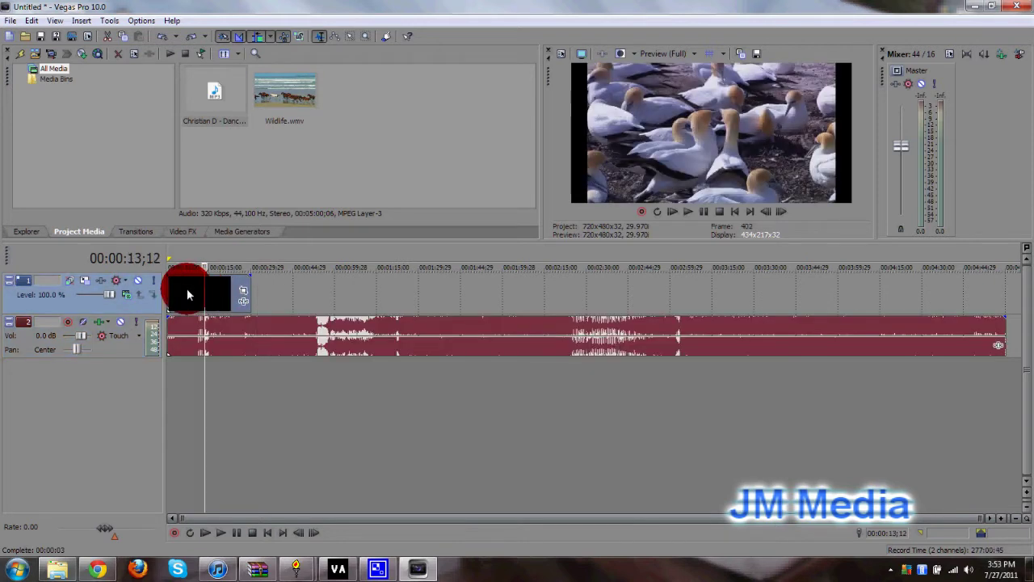
left_click(186, 289)
left_click(203, 290)
left_click(228, 290)
left_click(302, 334)
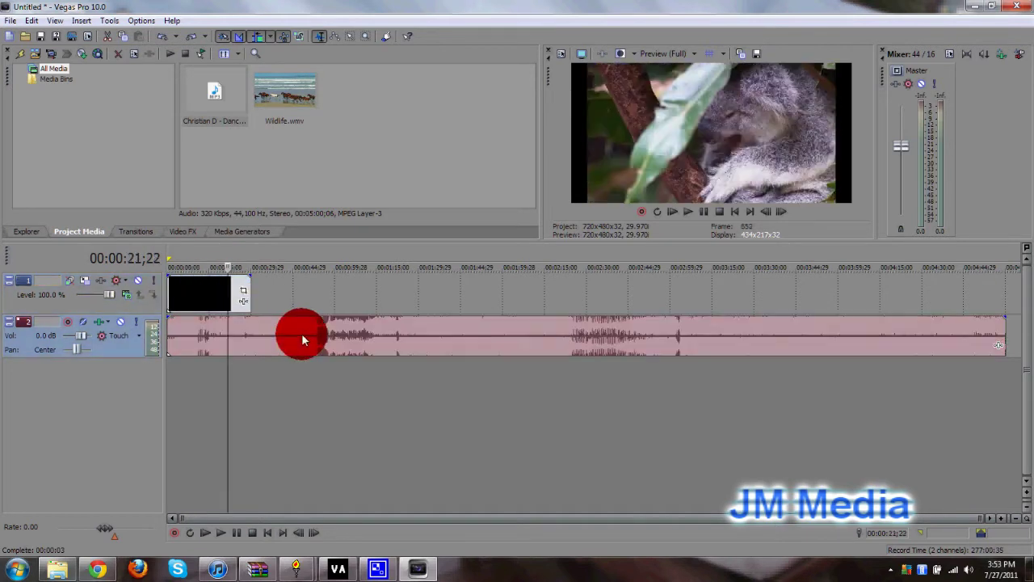
Try splitting the song at 1:37;24, at an earlier point and at 1:54;13, and undo all three splits
left_click(440, 325)
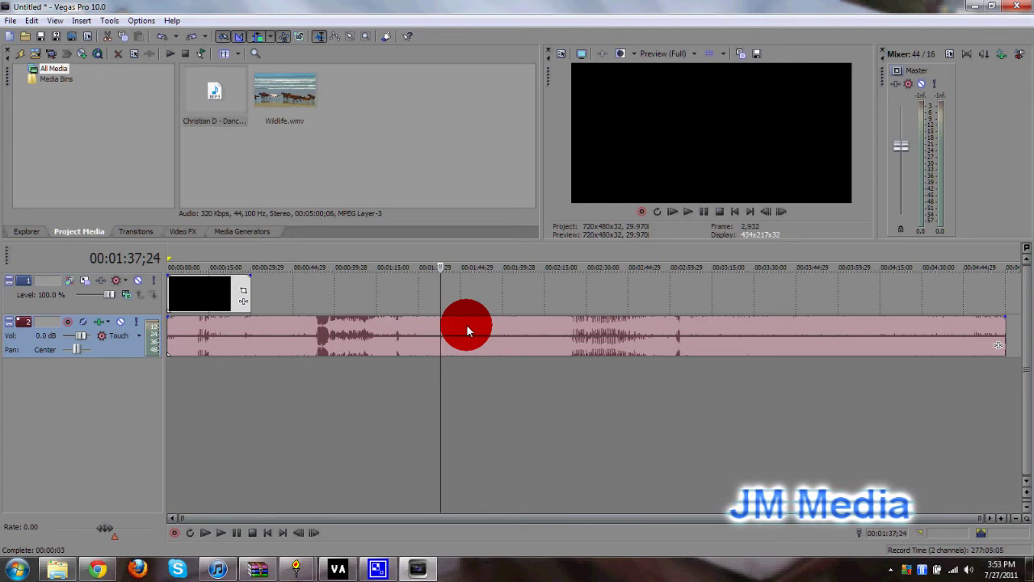
key("s")
left_click(370, 332)
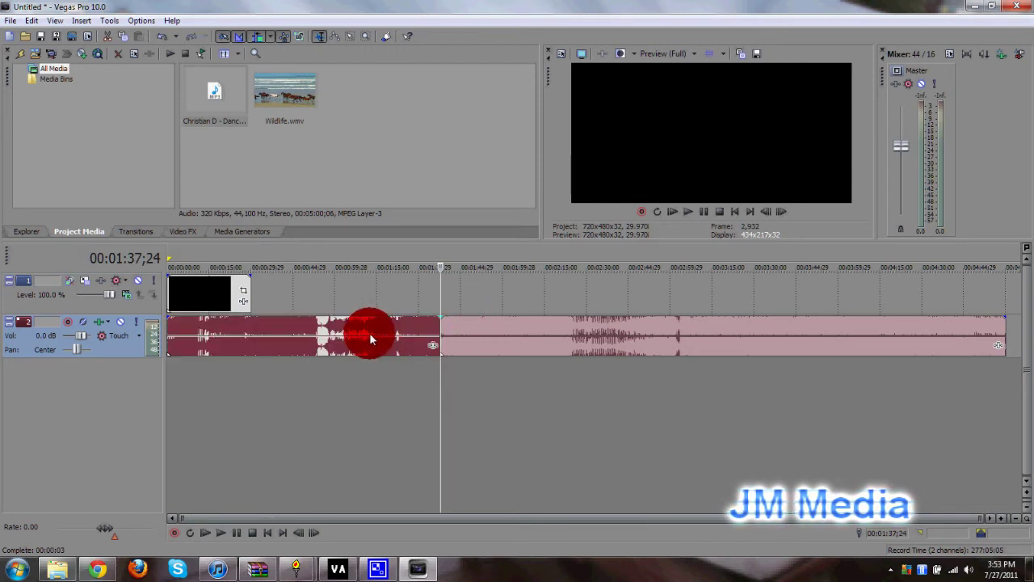
left_click(363, 335)
key("s")
left_click(487, 332)
key("s")
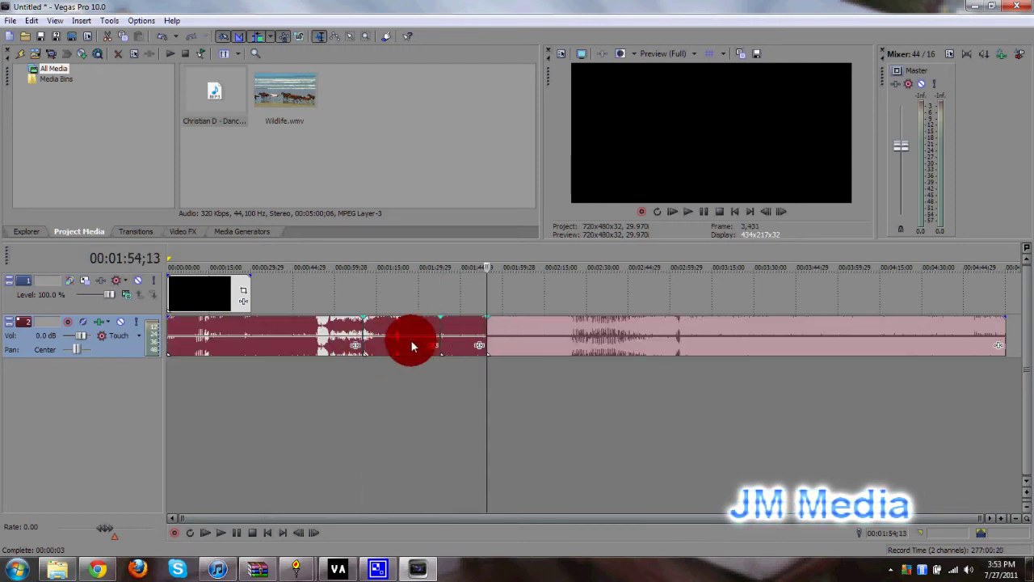
key("ctrl+z")
key("ctrl+z")
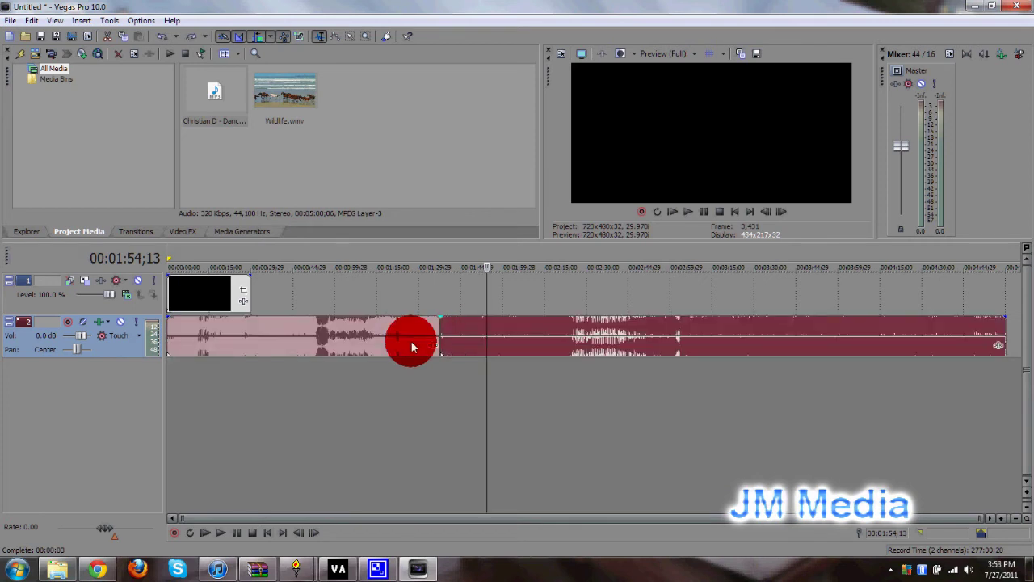
key("ctrl+z")
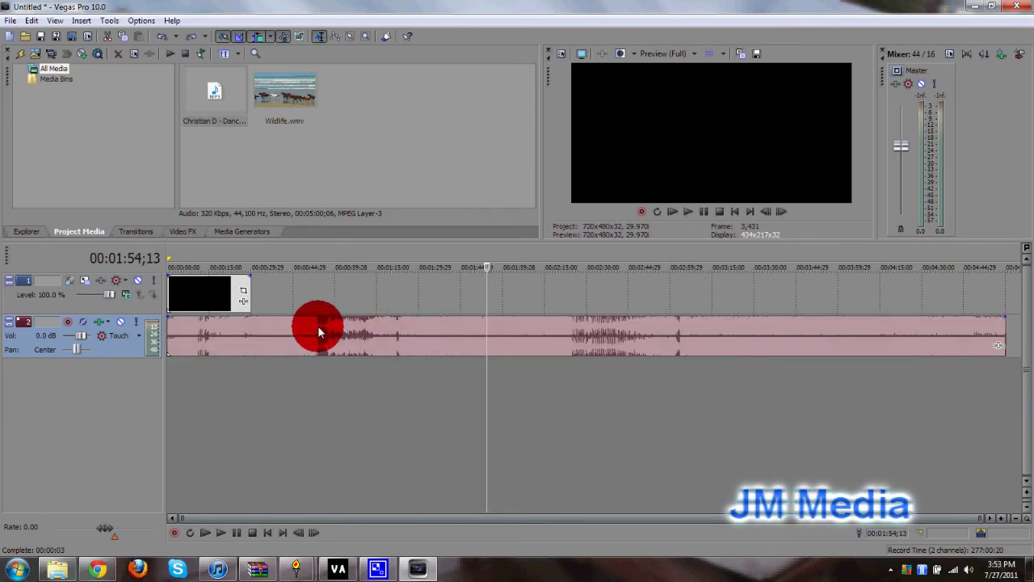
Split the song at about 1:29 and at 1:34;03 to isolate a short middle piece
left_click(416, 328)
key("s")
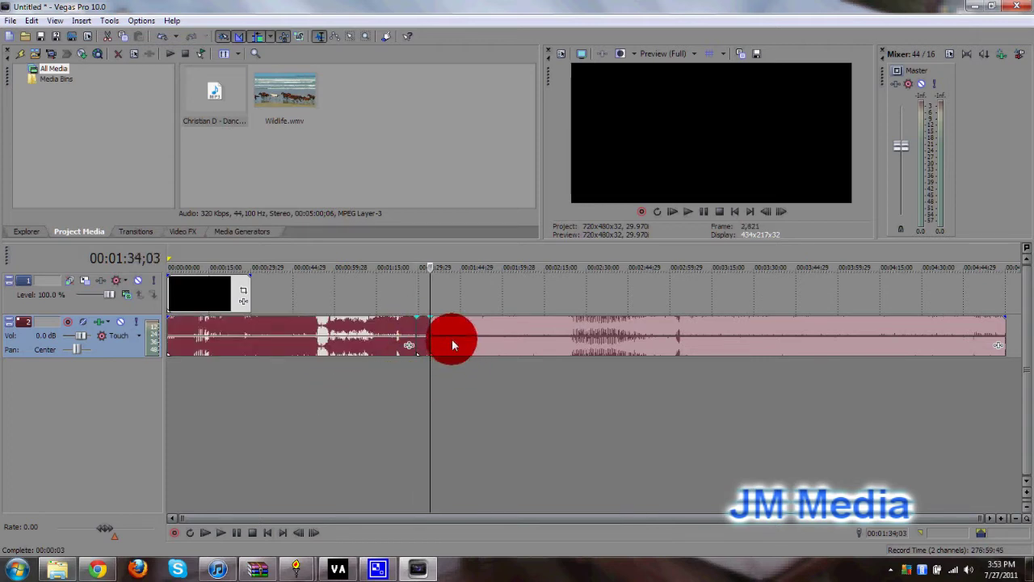
Try moving the song's last part away, shifting the short piece slightly earlier, and bringing the last part back against it
left_click_drag(452, 339, 493, 344)
mouse_move(423, 335)
left_mouse_down()
mouse_move(439, 333)
mouse_move(420, 334)
left_mouse_up()
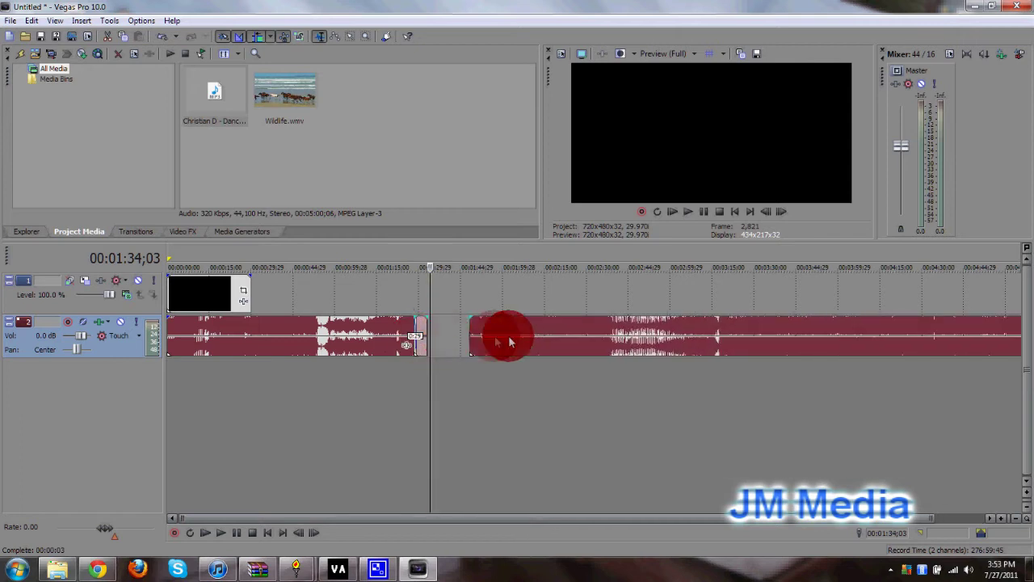
left_click_drag(509, 341, 463, 349)
Try splitting the video at 9;21 and 18;14 and spreading its parts apart, and undo these edits and the song piece moves
left_click(195, 304)
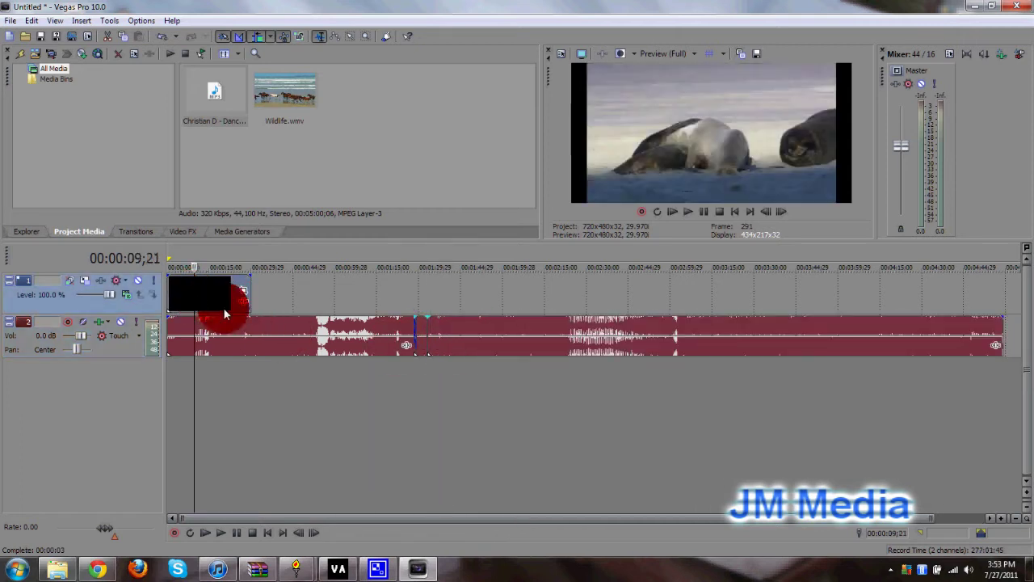
key("s")
left_click(219, 299)
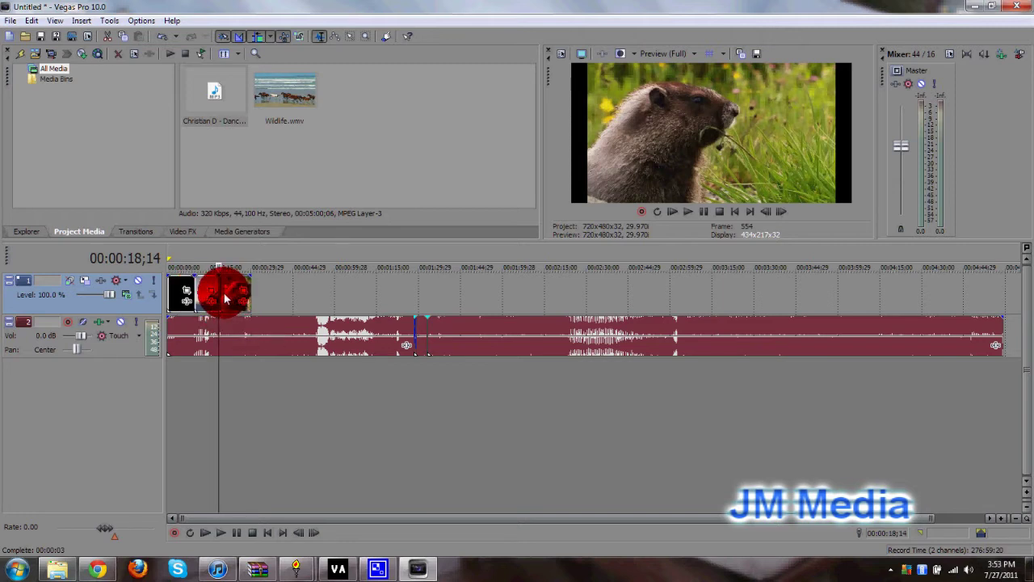
left_click_drag(232, 300, 271, 300)
left_click_drag(201, 296, 214, 297)
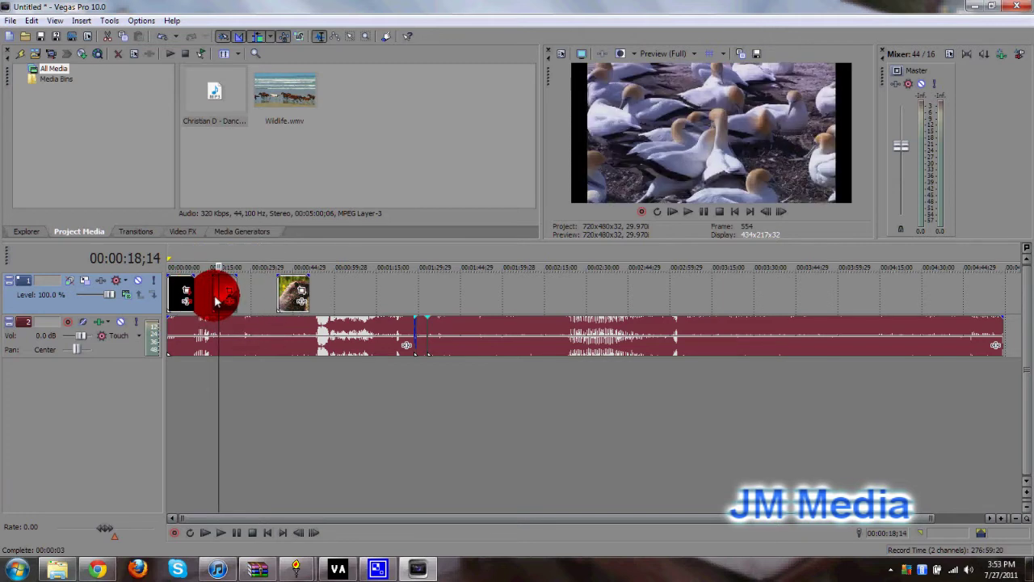
key("ctrl+z")
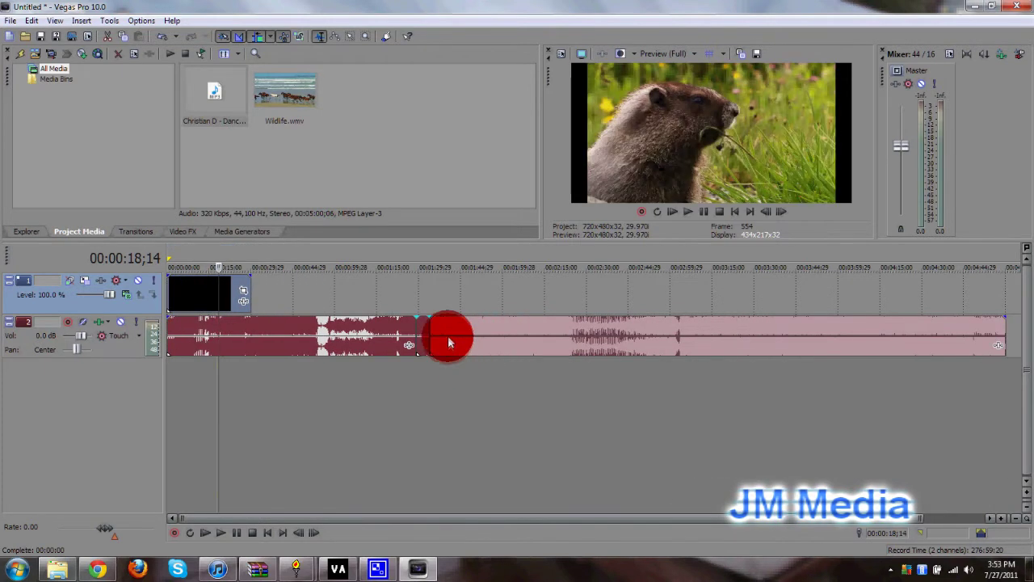
Pull the song's last part away from the short middle piece and bring it back to overlap its end with a 0:29 crossfade
left_click(422, 326)
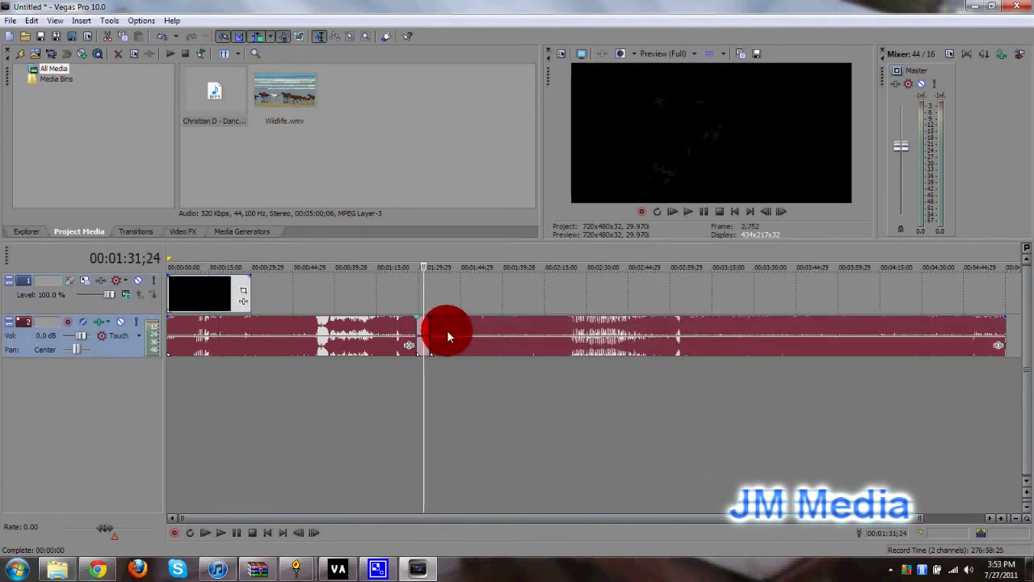
left_click_drag(447, 330, 507, 330)
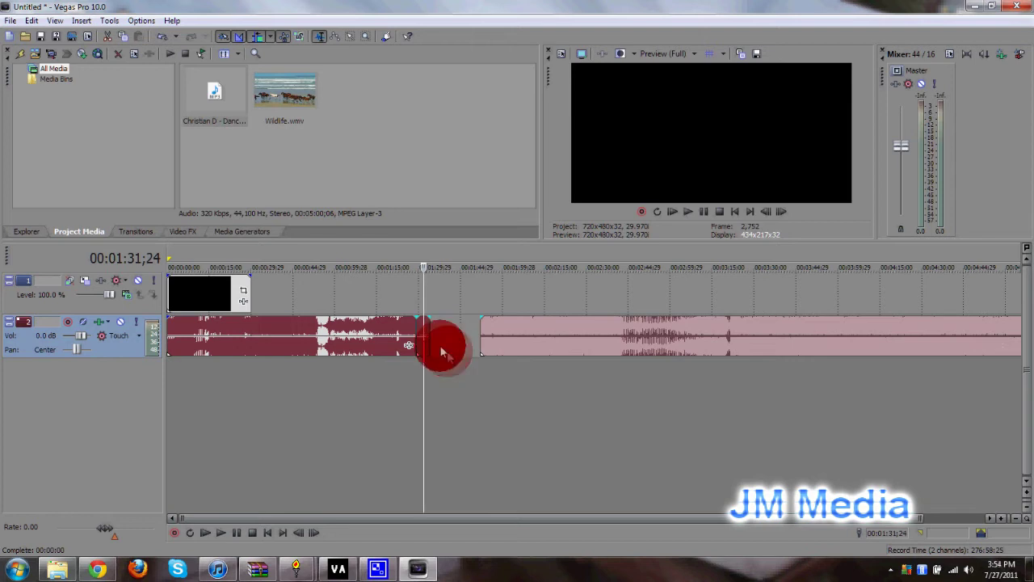
mouse_move(435, 344)
left_mouse_down()
mouse_move(435, 372)
mouse_move(445, 353)
left_mouse_up()
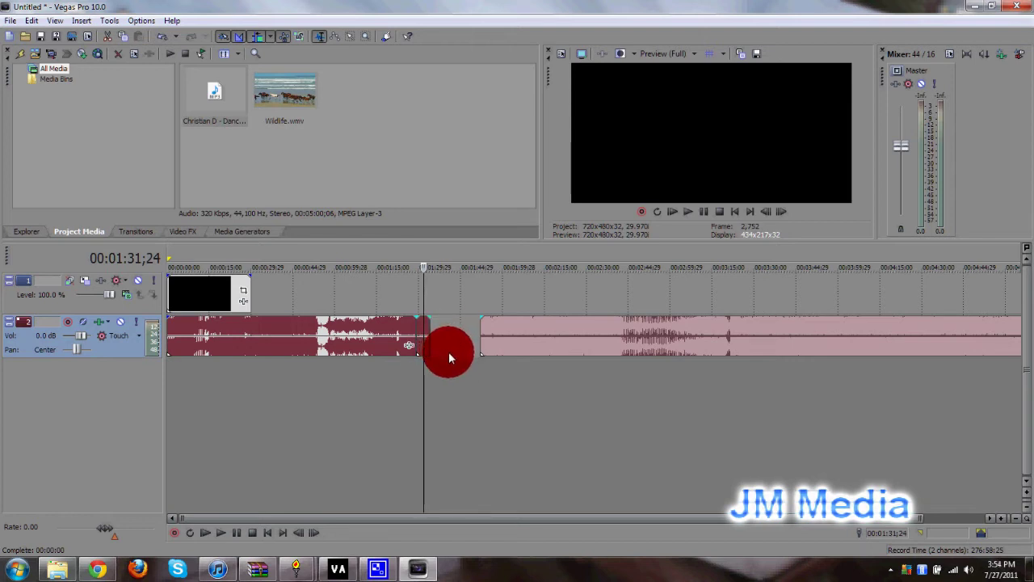
scroll(446, 350, "up", 3)
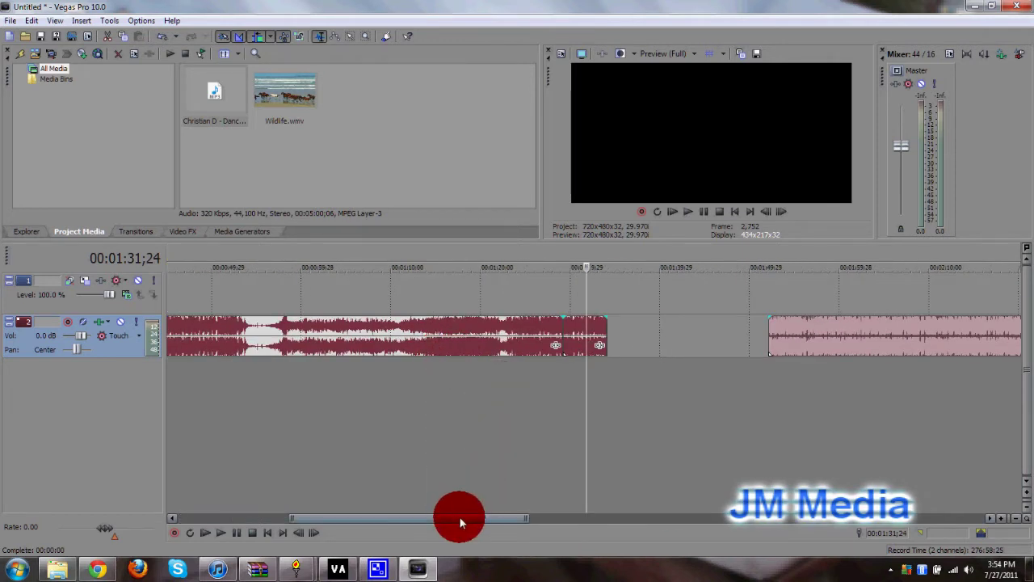
left_click_drag(457, 517, 487, 518)
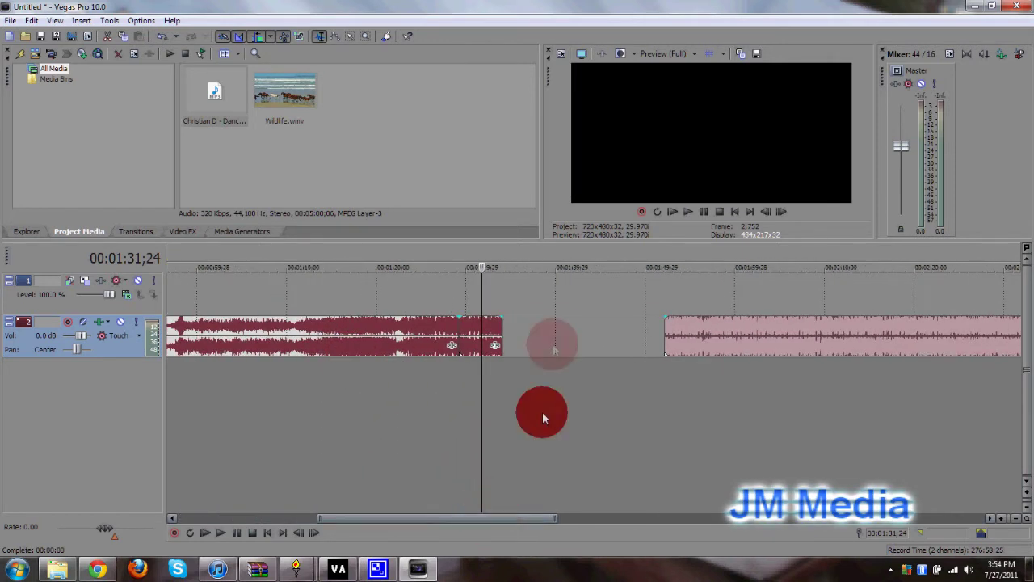
left_click(493, 324)
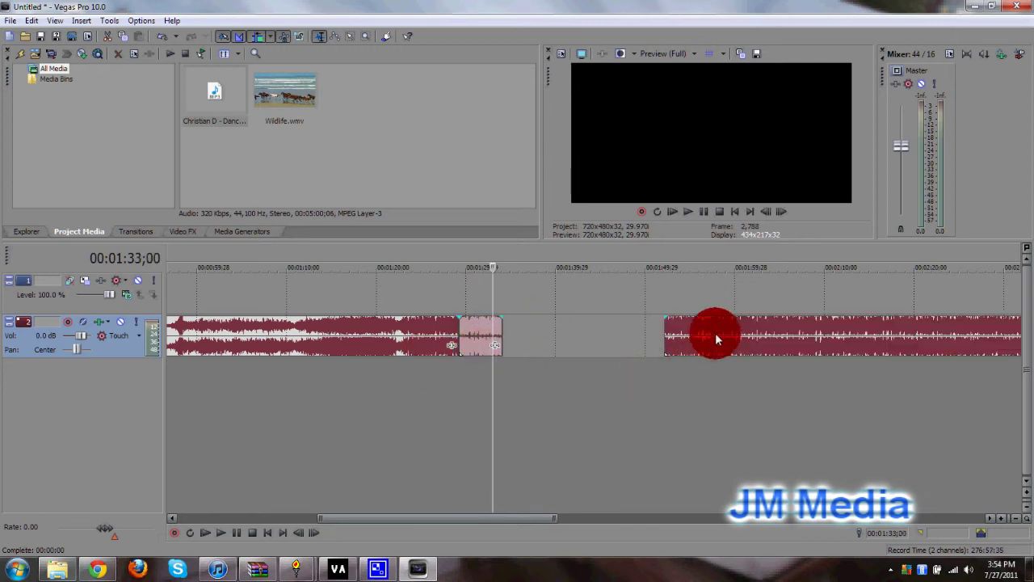
left_click_drag(711, 330, 543, 336)
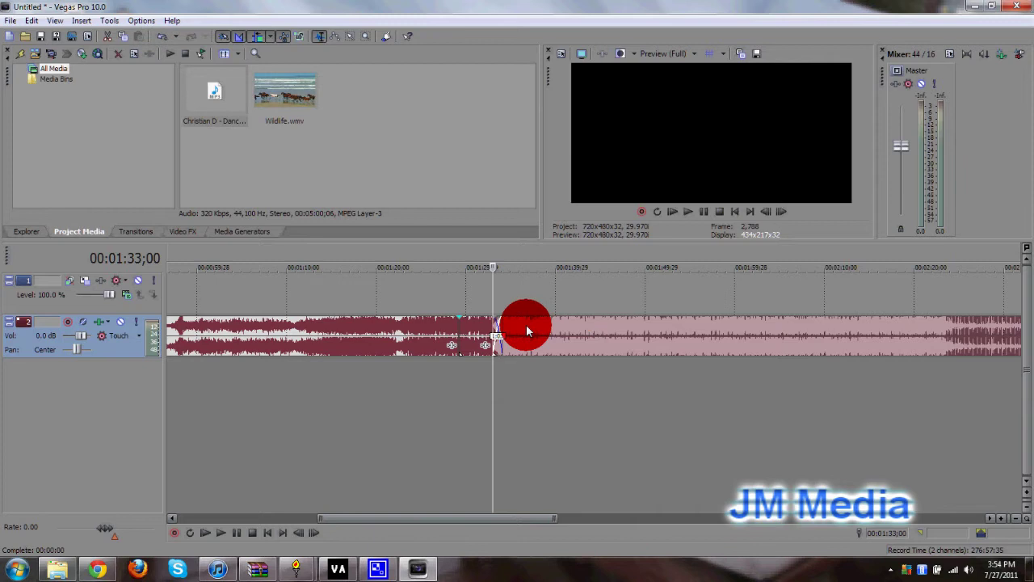
mouse_move(526, 324)
left_mouse_down()
mouse_move(552, 328)
mouse_move(489, 324)
mouse_move(499, 305)
mouse_move(530, 325)
mouse_move(569, 330)
mouse_move(532, 323)
left_mouse_up()
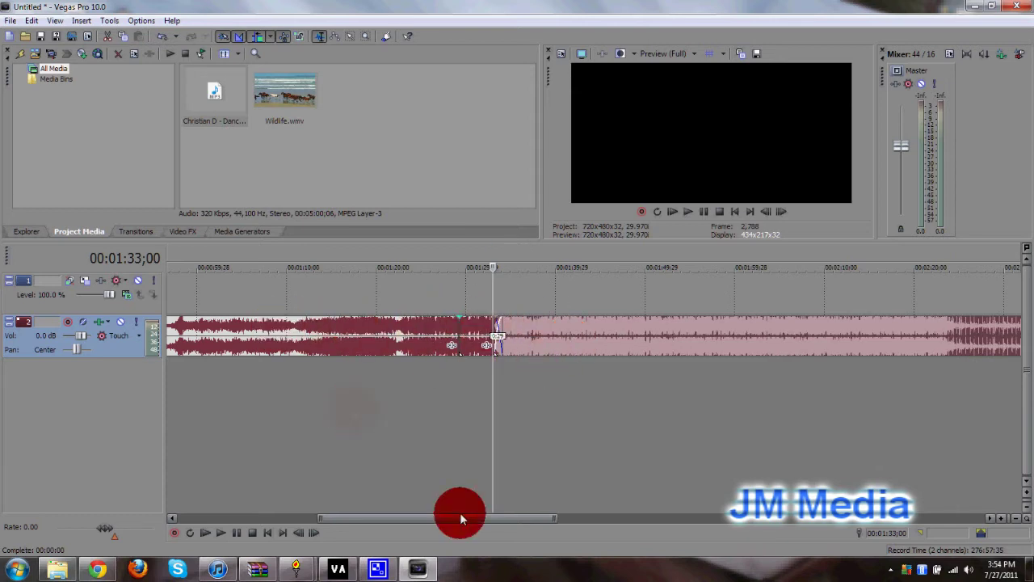
Split the video at 21;03 and 24;12 and move its last part earlier to create a crossfade of about one second
left_click_drag(461, 518, 326, 518)
left_click(307, 304)
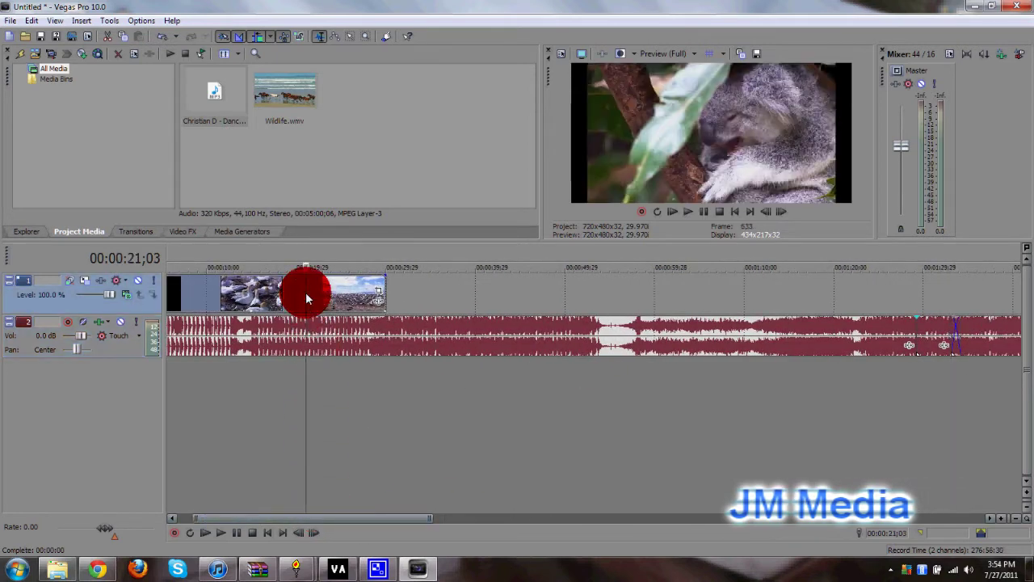
left_click_drag(307, 304, 394, 333)
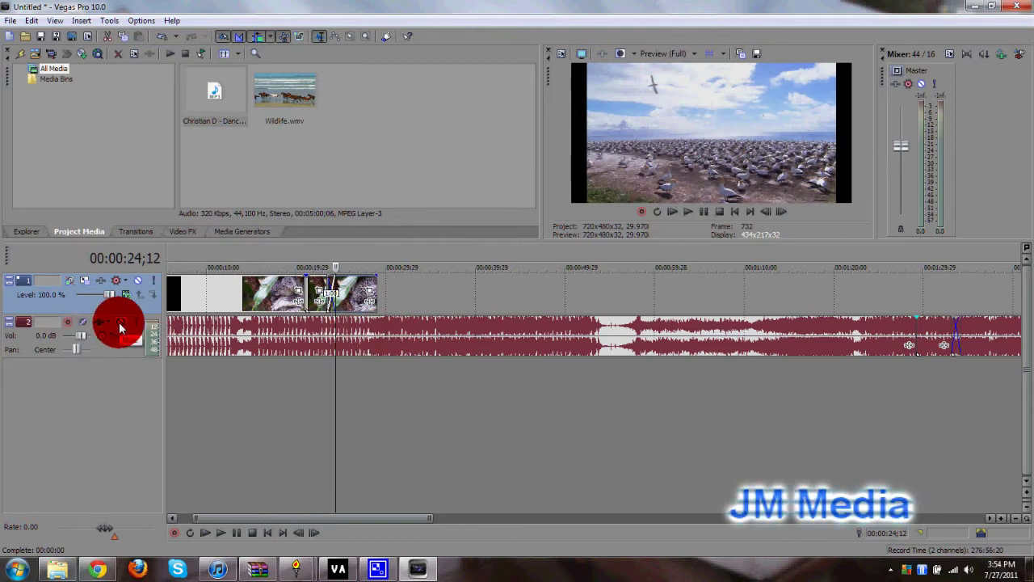
Mute the song's audio track and play back the video crossfade from 22;27
left_click(183, 331)
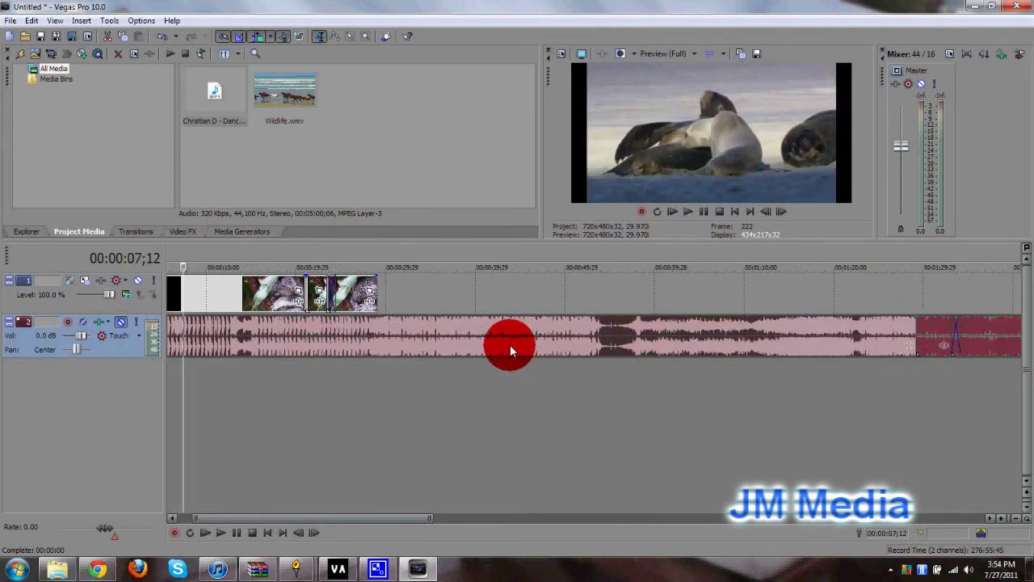
left_click(323, 290)
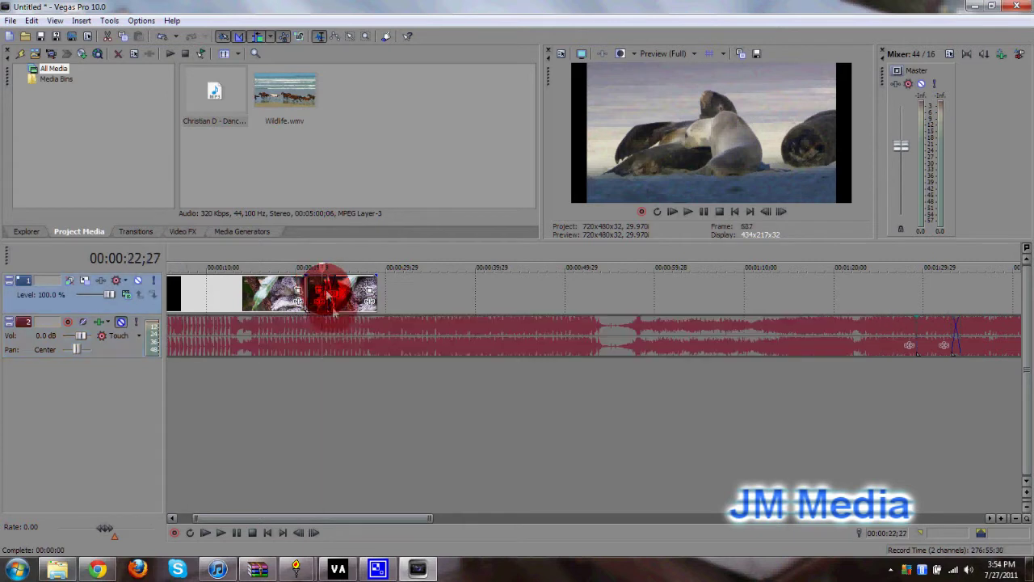
left_click(685, 215)
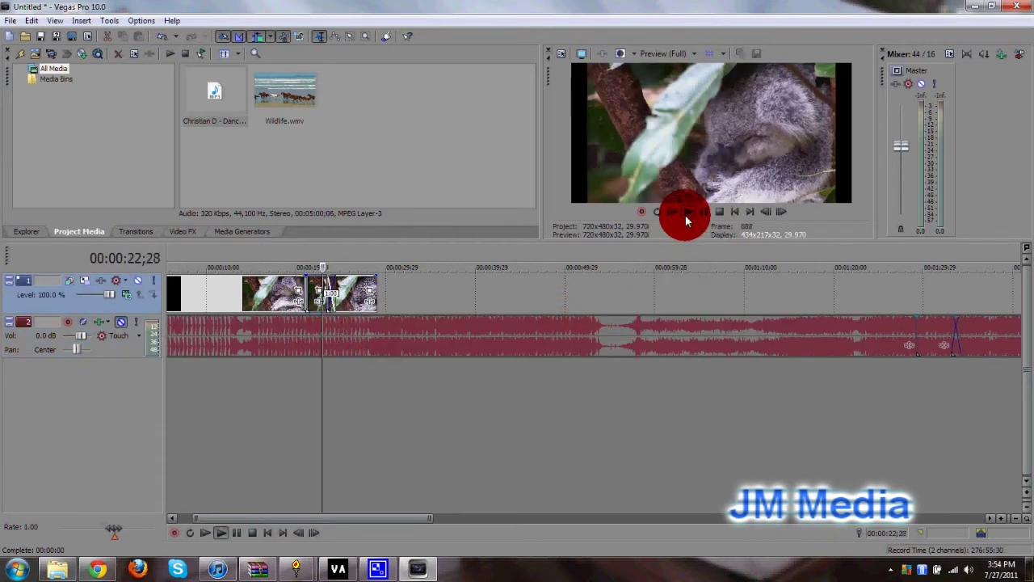
left_click(693, 214)
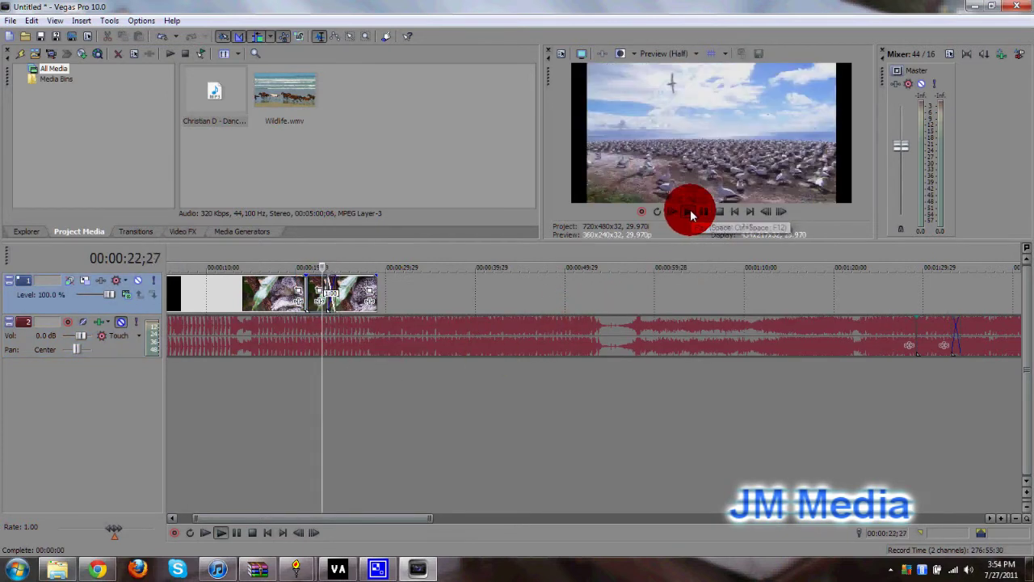
left_click(691, 213)
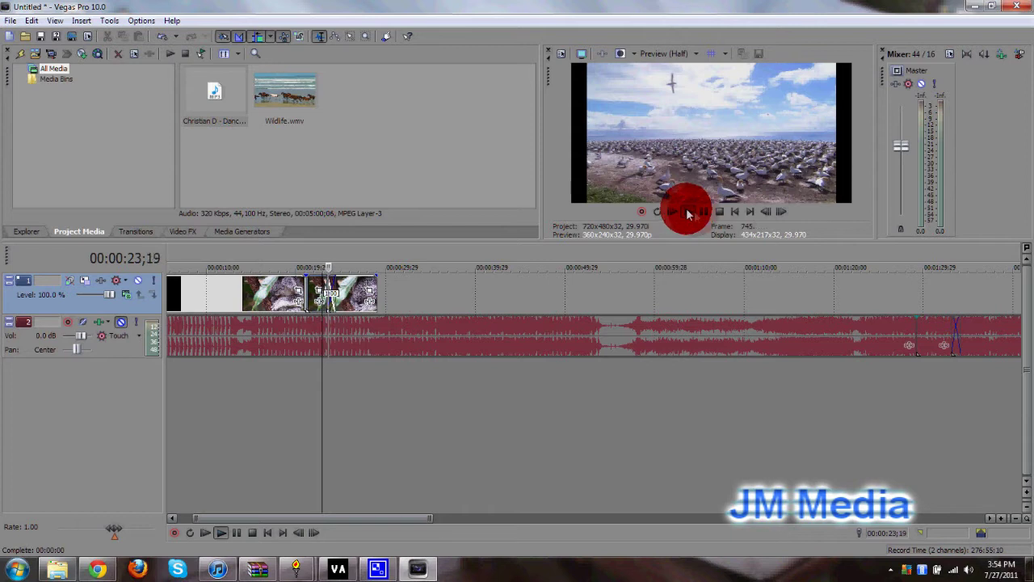
left_click(702, 212)
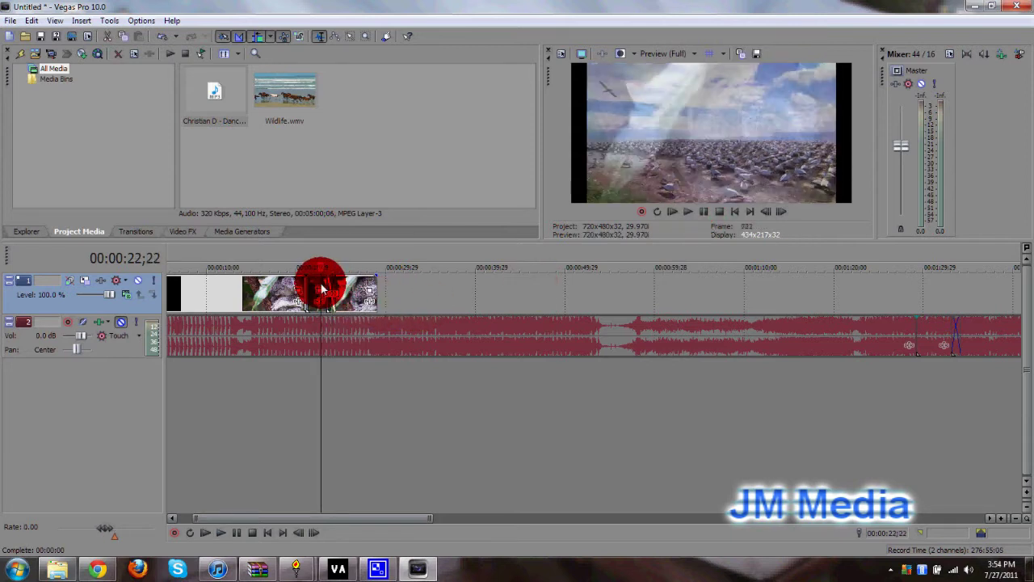
Play the video crossfade from 22;22 and set the preview quality to Preview (Auto)
left_click(692, 215)
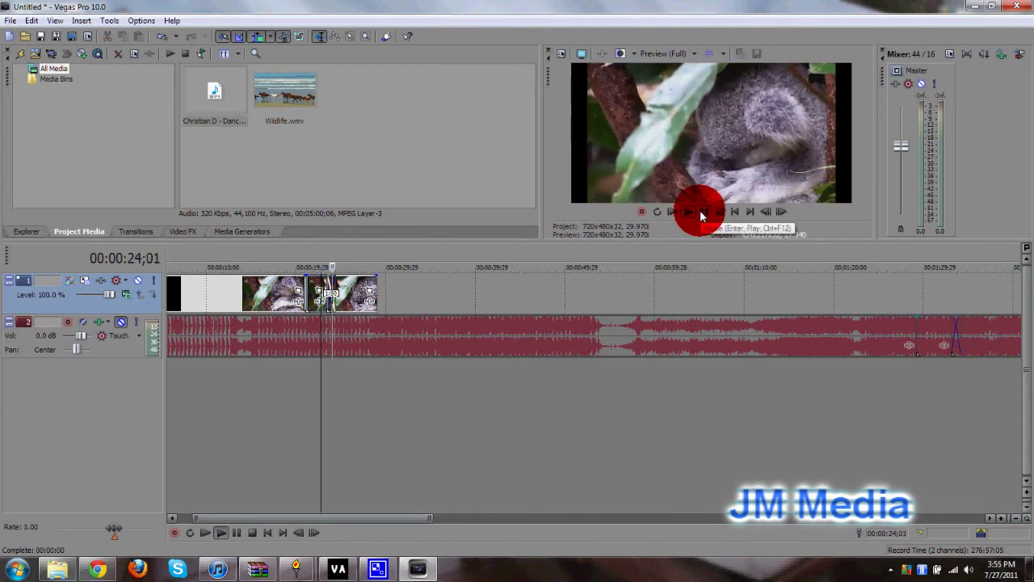
left_click(665, 53)
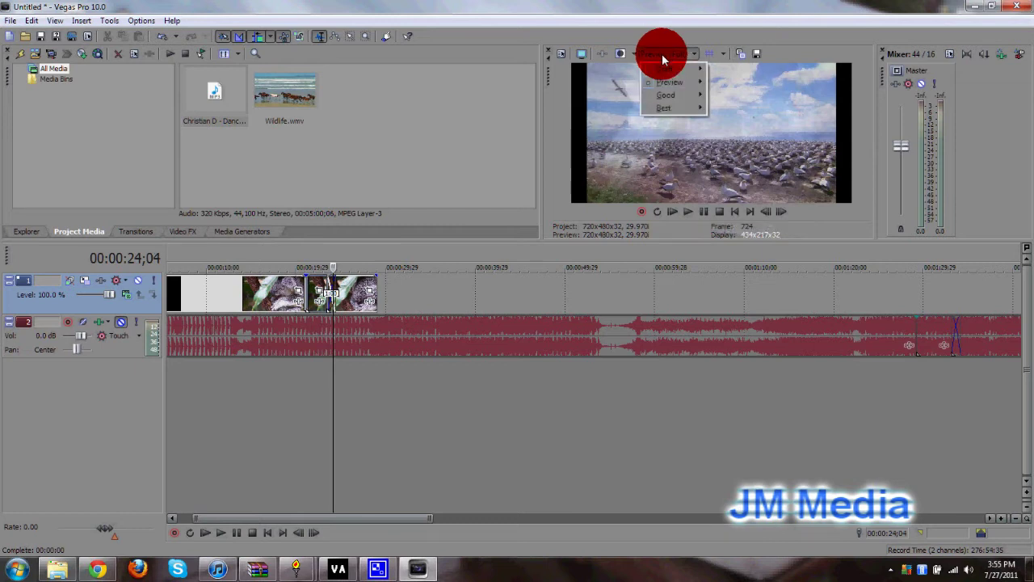
mouse_move(667, 82)
left_click(733, 84)
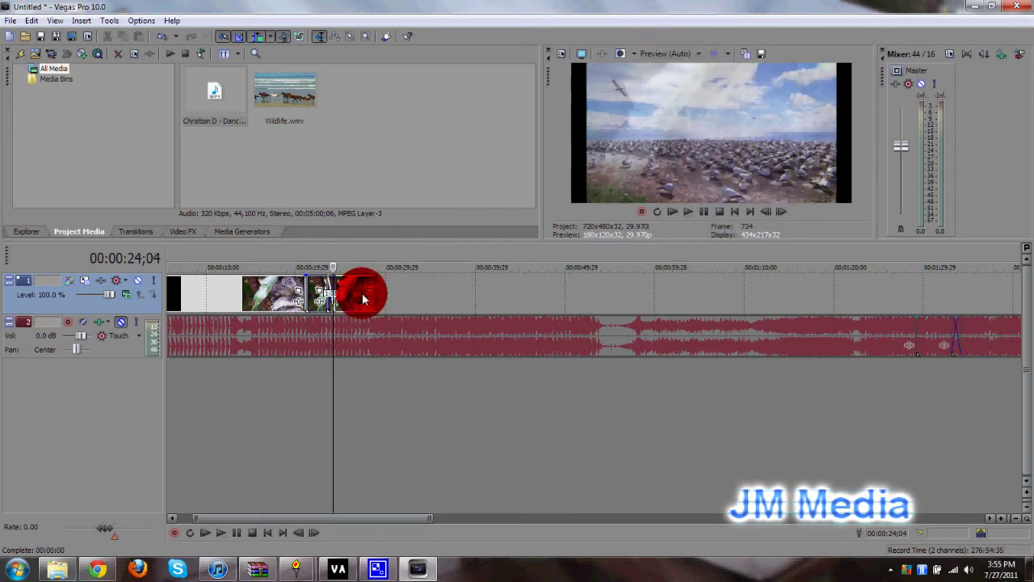
Play back the video crossfade from 23;12 and again from 22;05
left_click(326, 294)
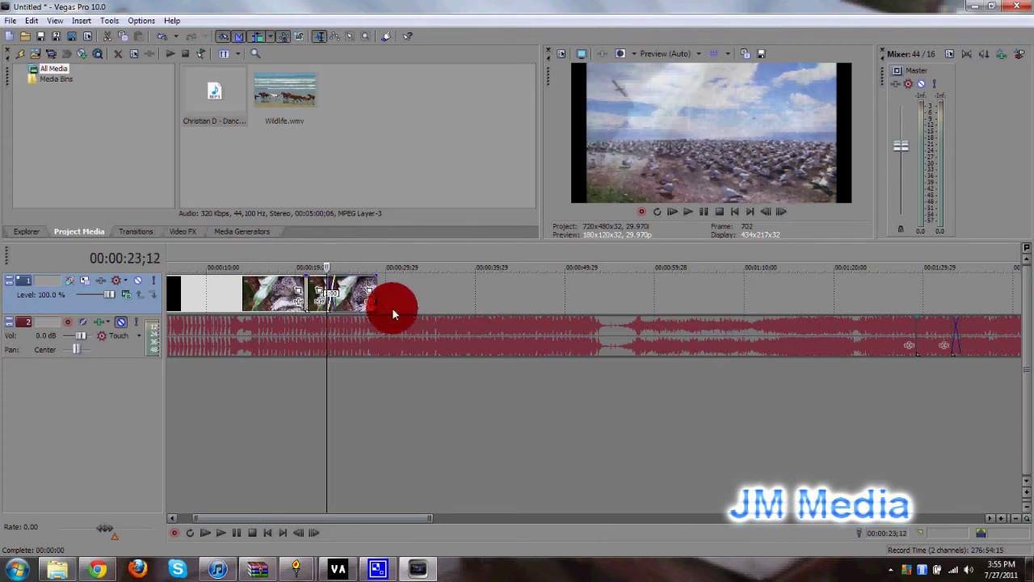
left_click(686, 217)
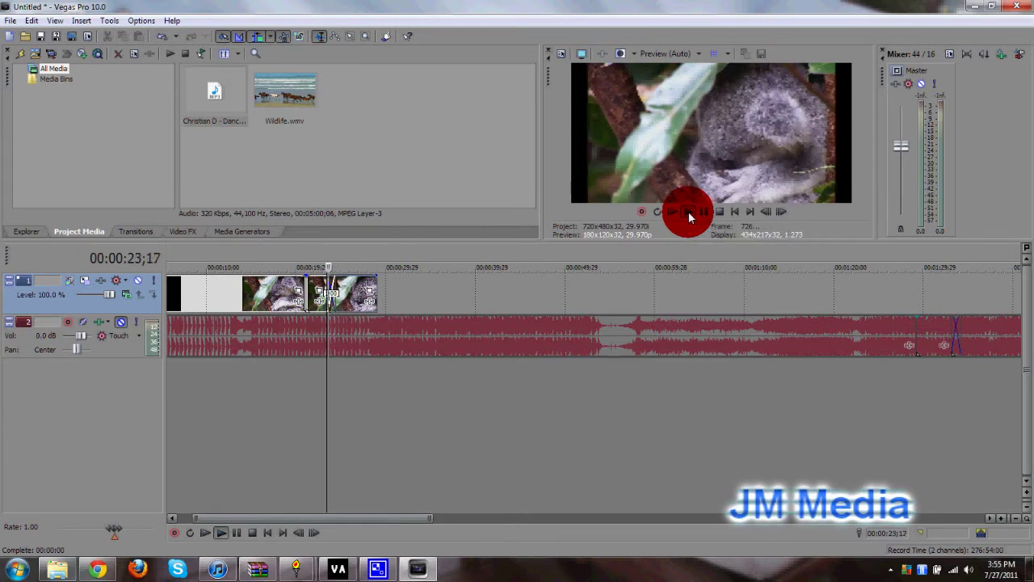
left_click(704, 212)
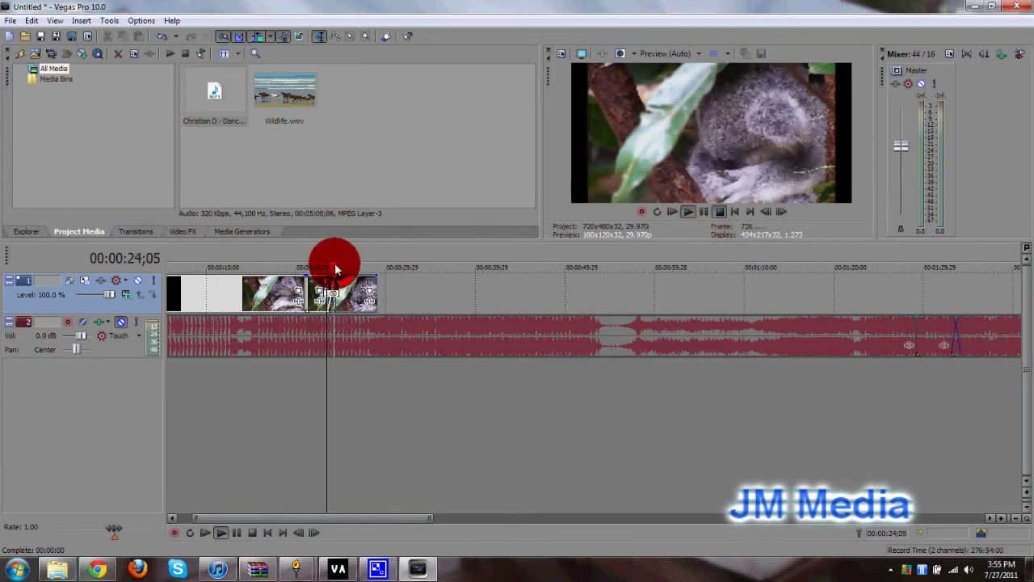
left_click(315, 283)
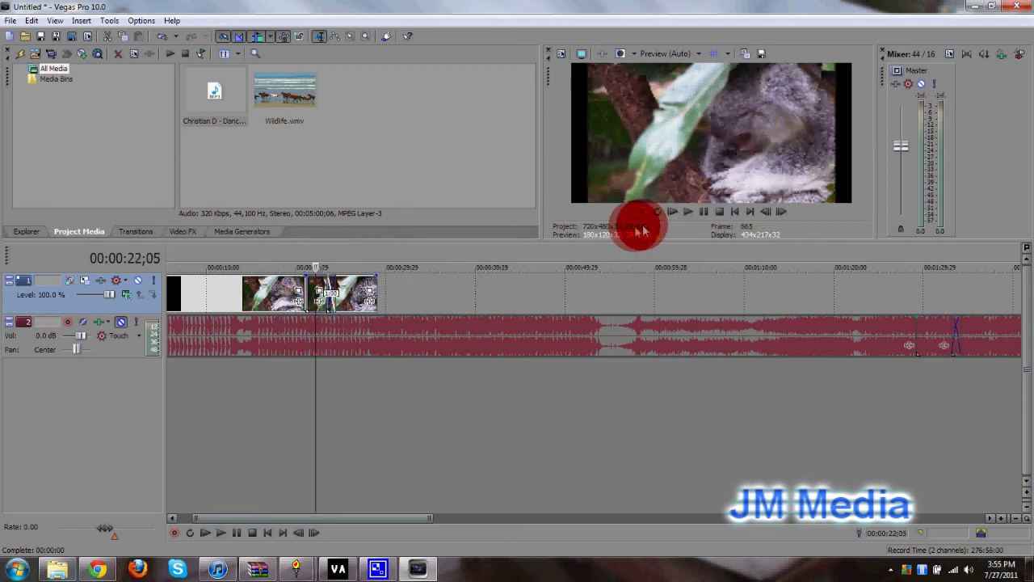
left_click(688, 212)
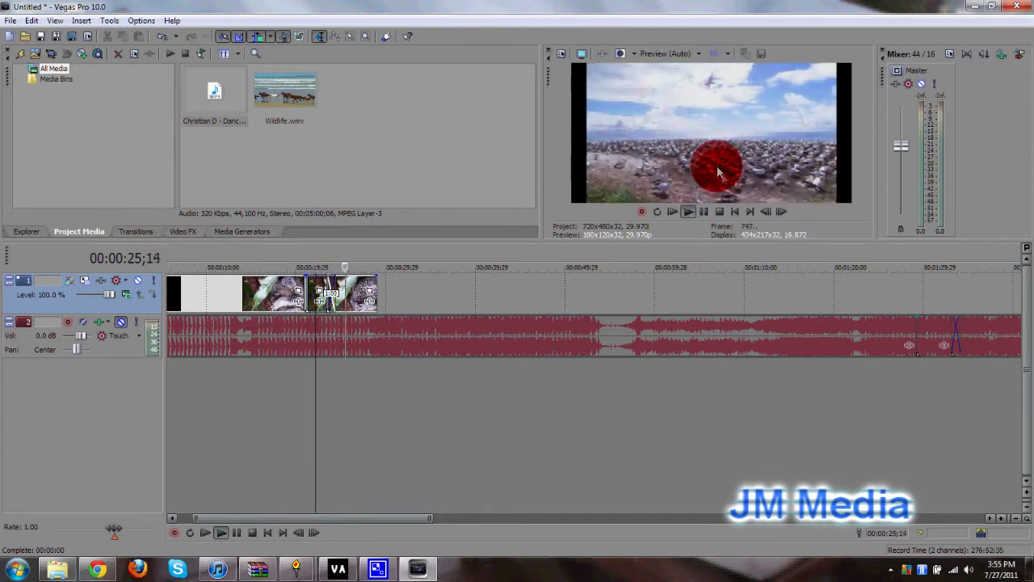
left_click(704, 217)
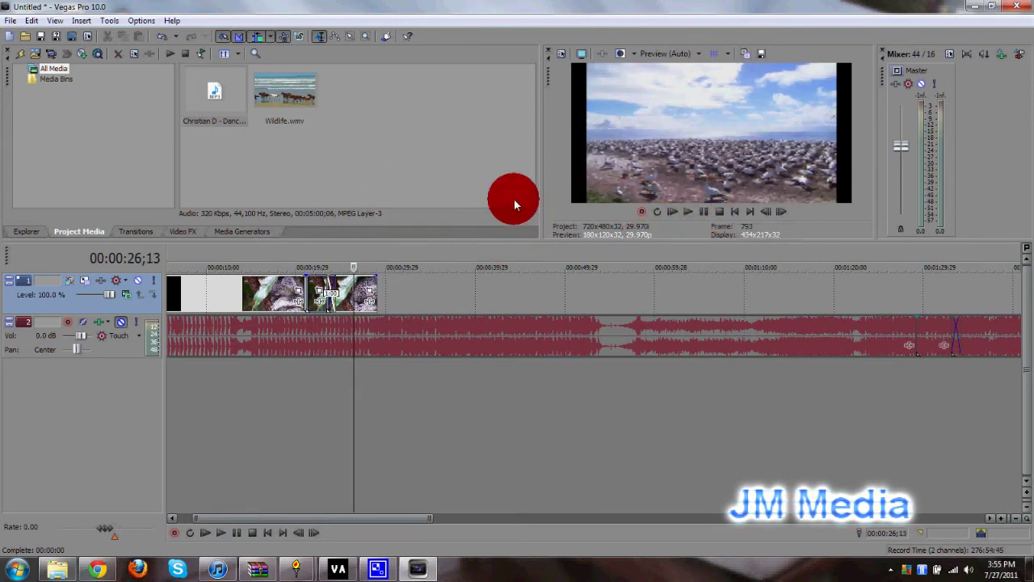
Move the last video part later so it meets the end of the middle piece without a crossfade
mouse_move(345, 293)
left_mouse_down()
mouse_move(358, 292)
mouse_move(348, 297)
left_mouse_up()
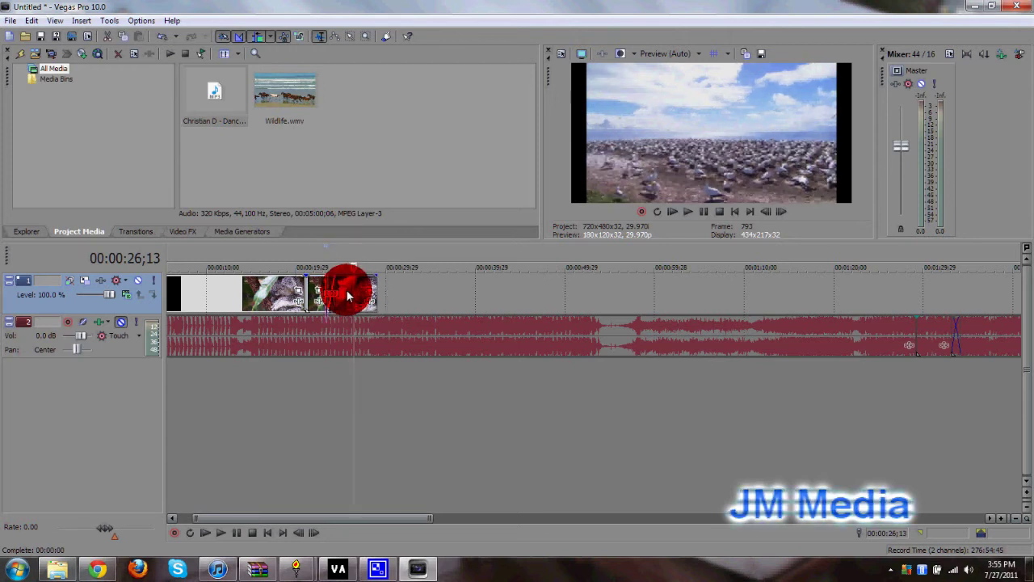
left_click_drag(348, 297, 317, 302)
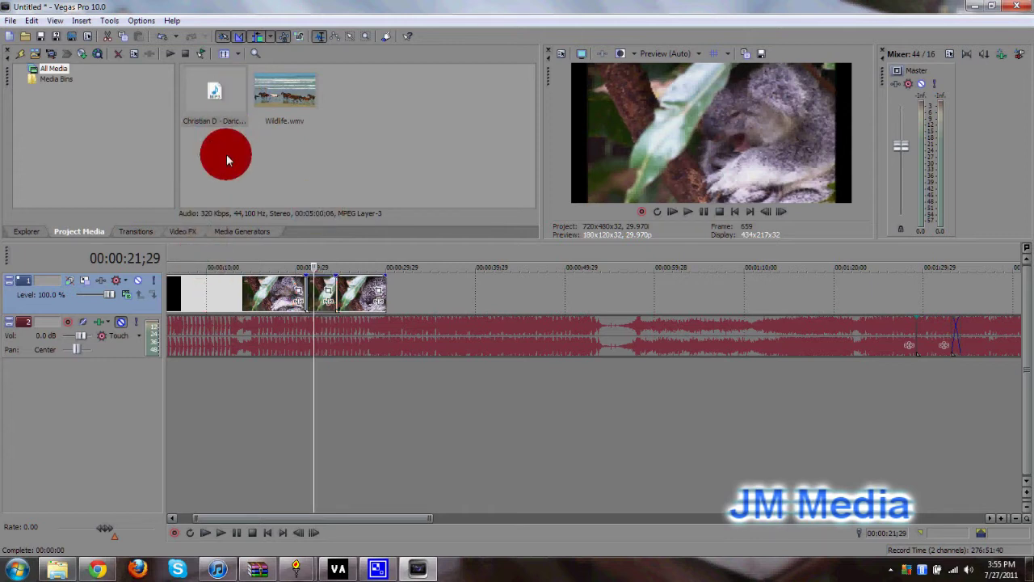
Look through the transitions, video effects, media generators, file explorer and project media
left_click(134, 232)
left_click(184, 232)
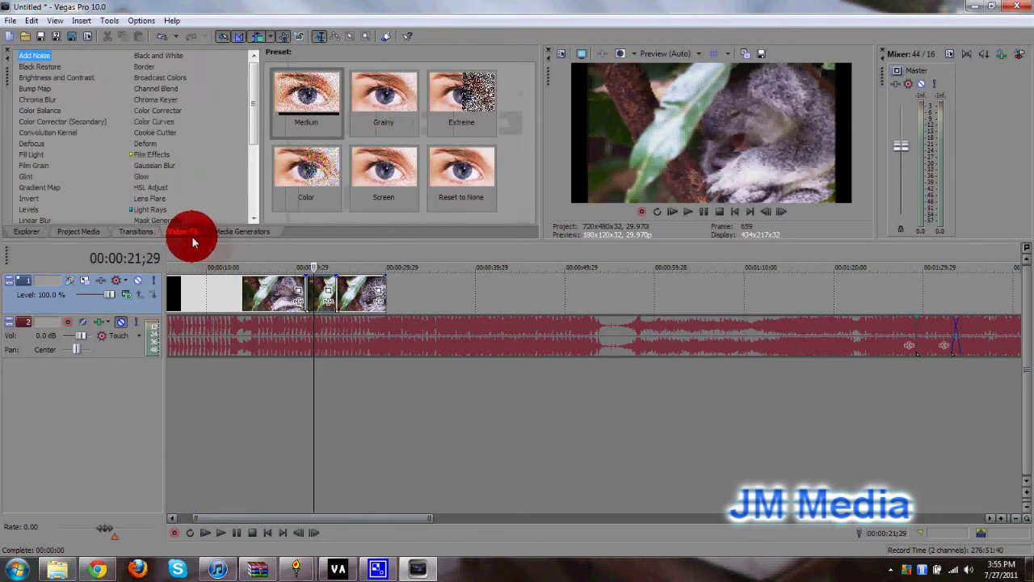
left_click(239, 231)
left_click(89, 230)
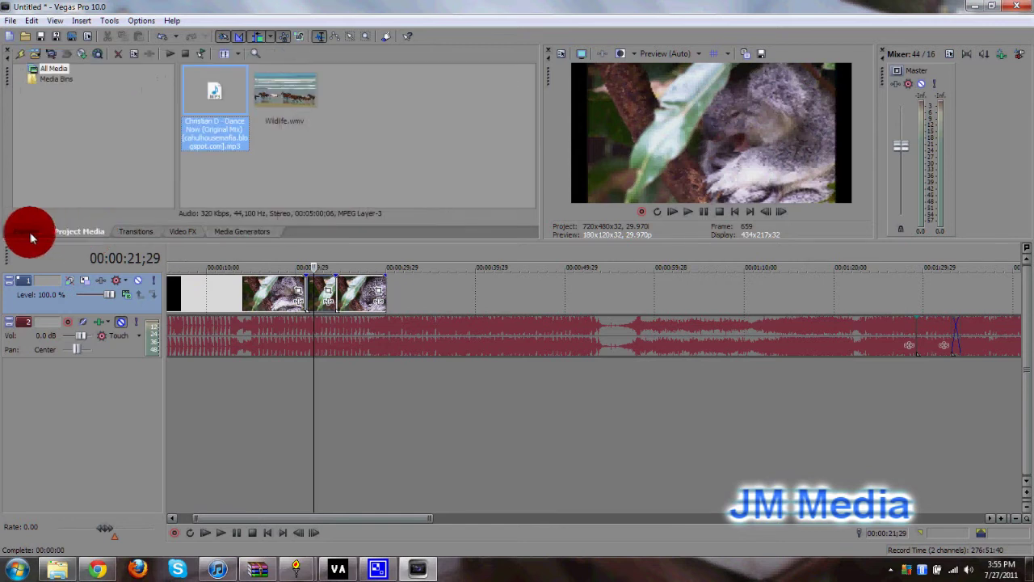
left_click(27, 232)
left_click(78, 301)
left_click(81, 231)
left_click(179, 186)
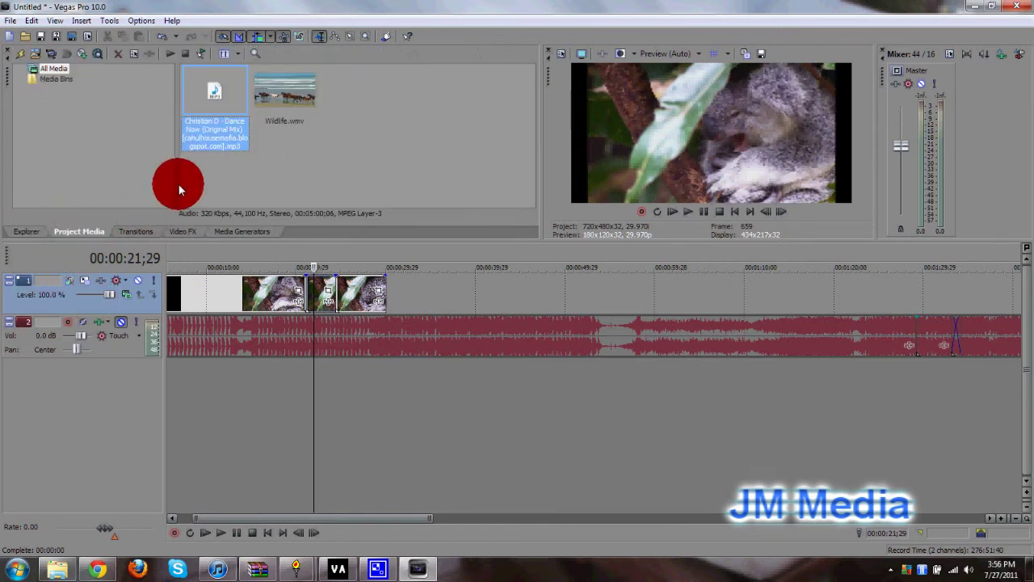
Browse the document folders down to 4Media in the file explorer, and examine the song and Wildlife.wmv in the project media
left_click(24, 231)
left_click(77, 185)
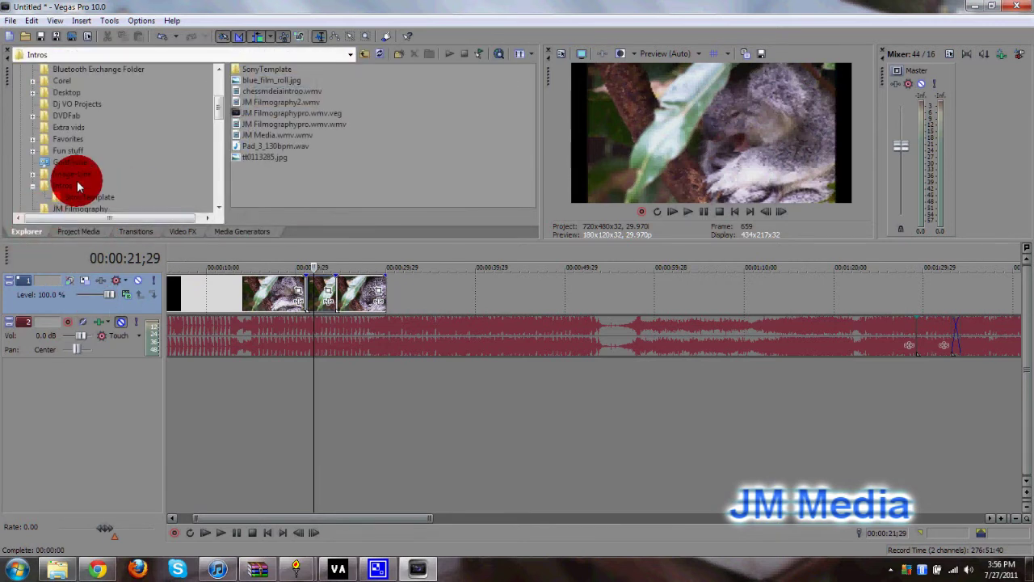
left_click_drag(215, 110, 216, 88)
left_click(65, 106)
left_click(65, 116)
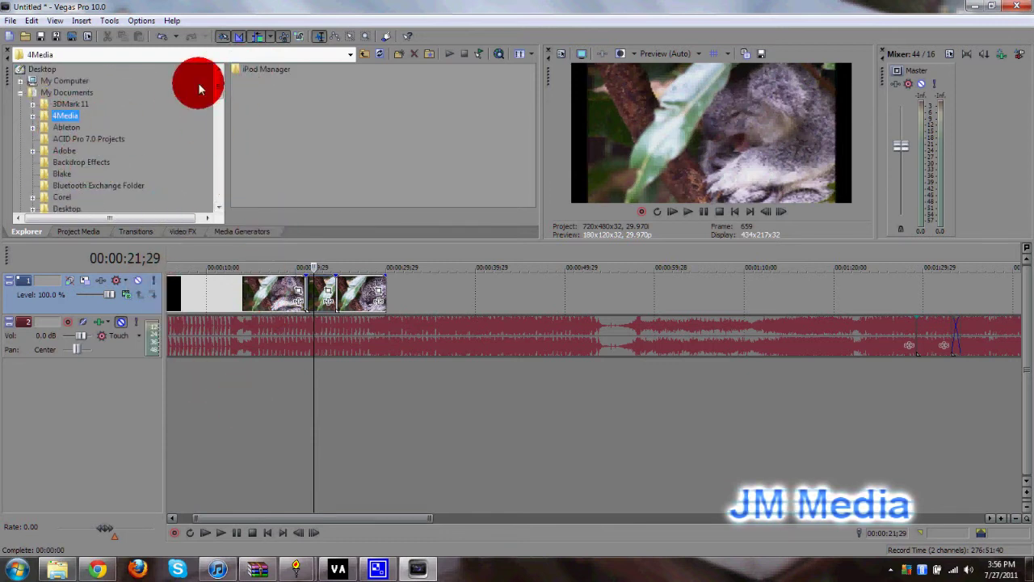
left_click(78, 231)
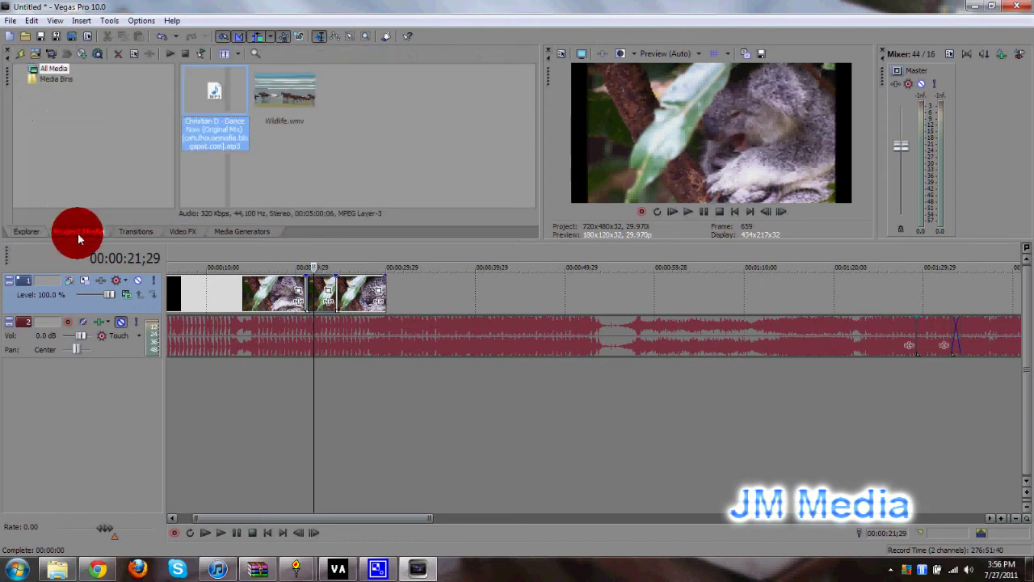
mouse_move(216, 104)
left_mouse_down()
mouse_move(372, 89)
mouse_move(288, 81)
mouse_move(239, 91)
mouse_move(390, 339)
mouse_move(302, 107)
mouse_move(230, 102)
left_mouse_up()
left_click(285, 99)
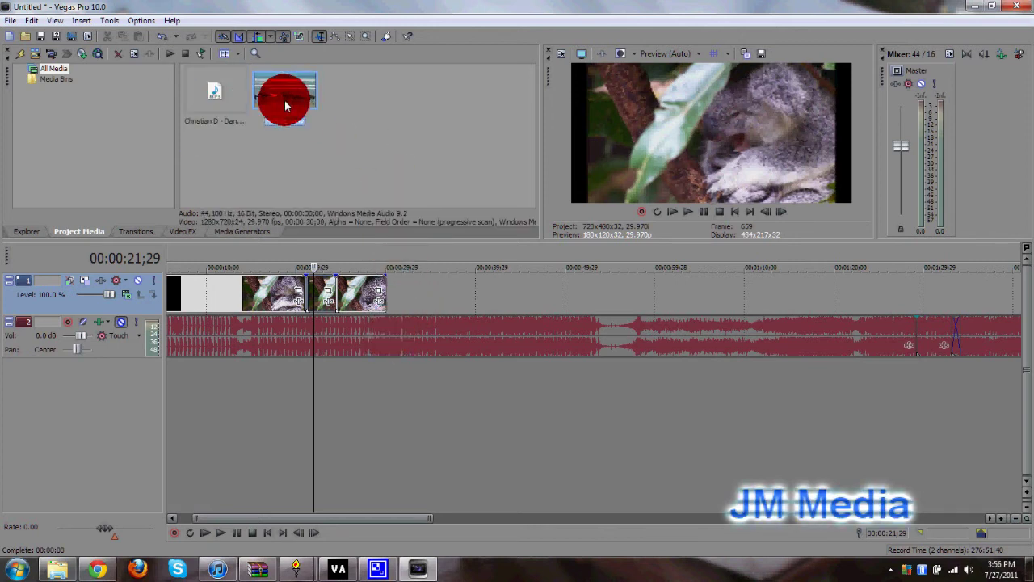
Try to apply the Slide transition preset Slide Out, Bottom-Right Corner at the cut between the middle and last video parts
left_click(135, 231)
left_click(205, 79)
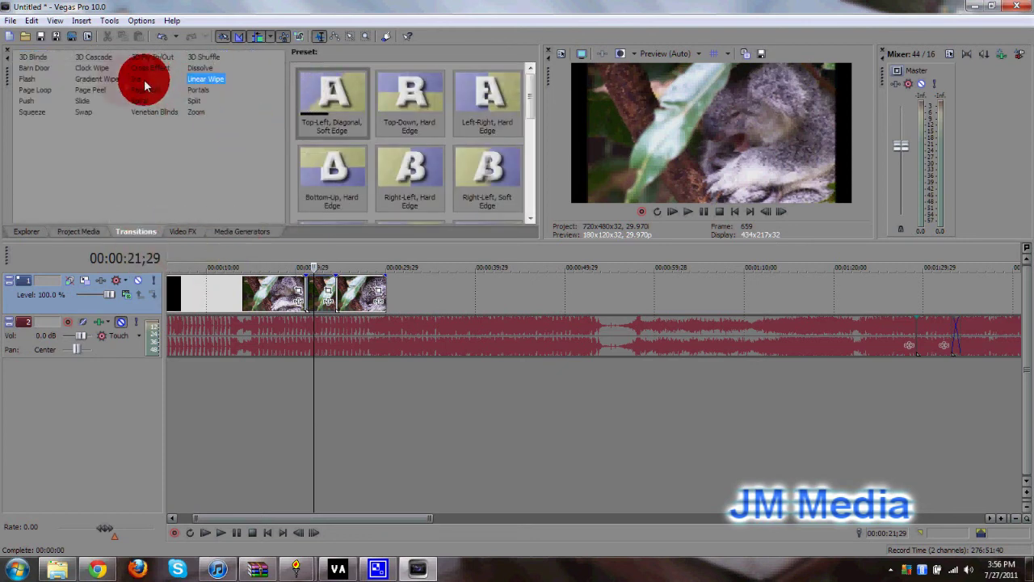
left_click(83, 100)
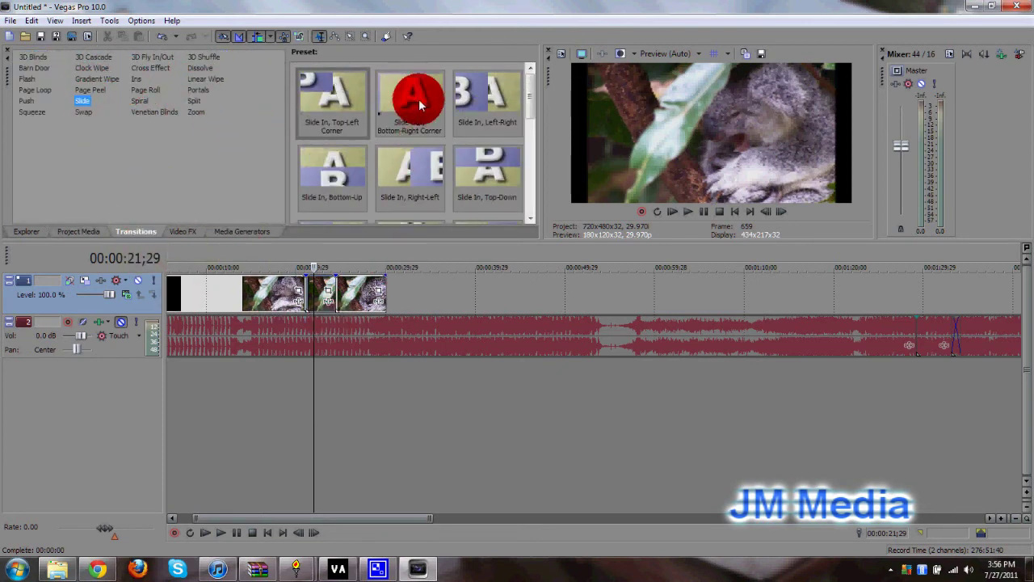
left_click_drag(421, 99, 338, 291)
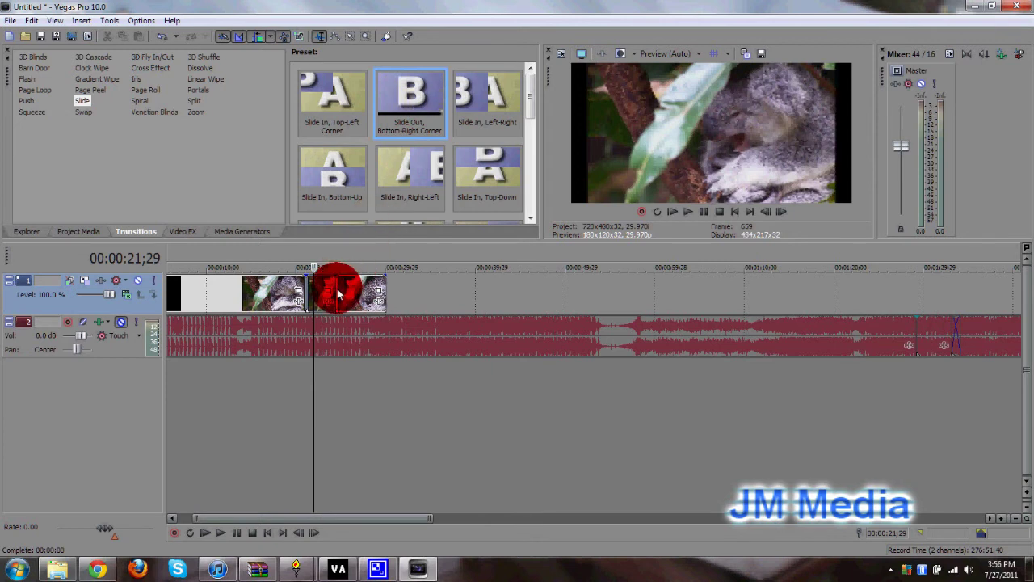
Move the last video part away to start at about 33 seconds and give it a fade-in of about 1;20
left_click_drag(402, 94, 435, 285)
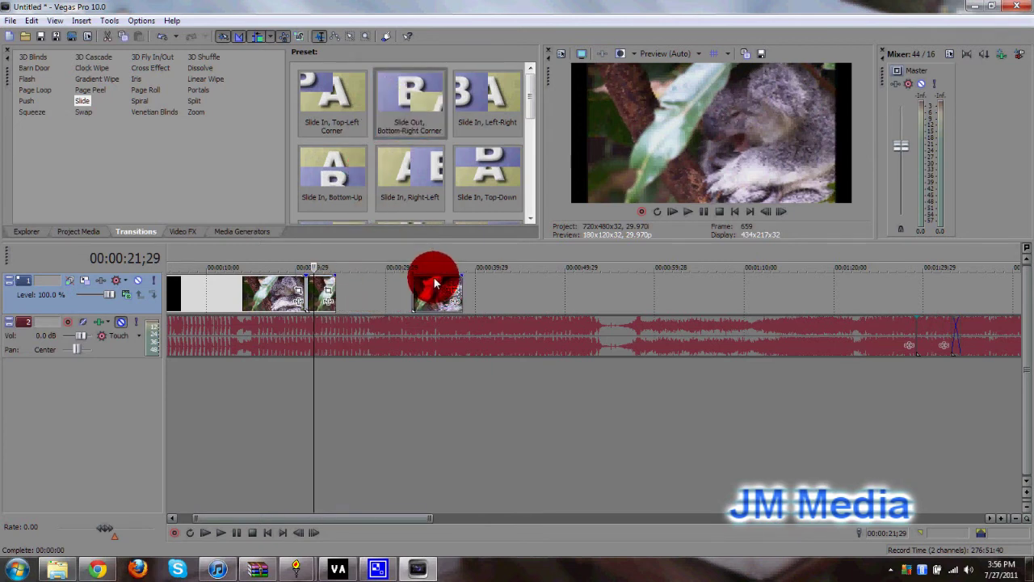
mouse_move(422, 295)
left_mouse_down()
mouse_move(415, 277)
mouse_move(428, 280)
left_mouse_up()
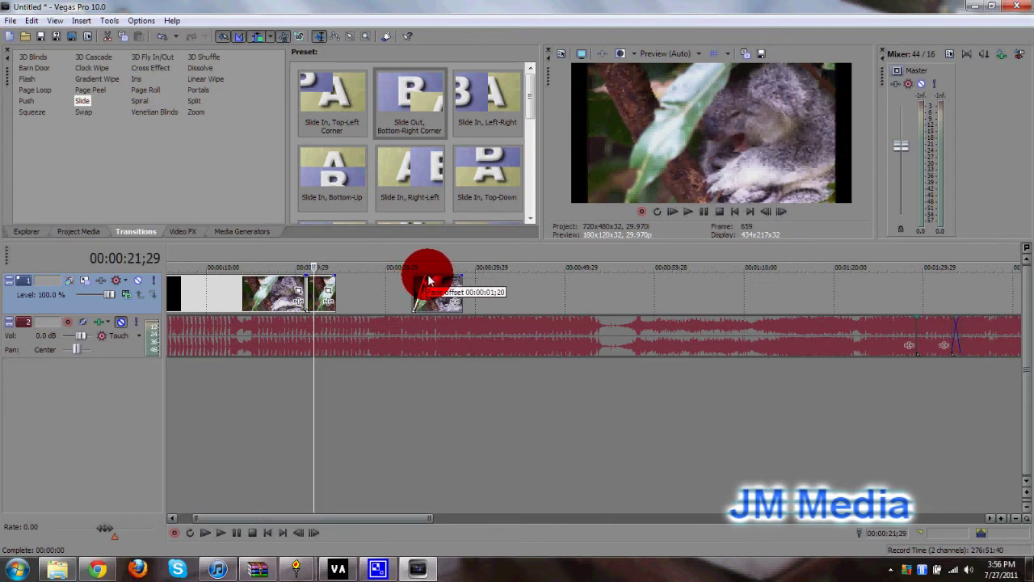
left_click_drag(429, 280, 417, 280)
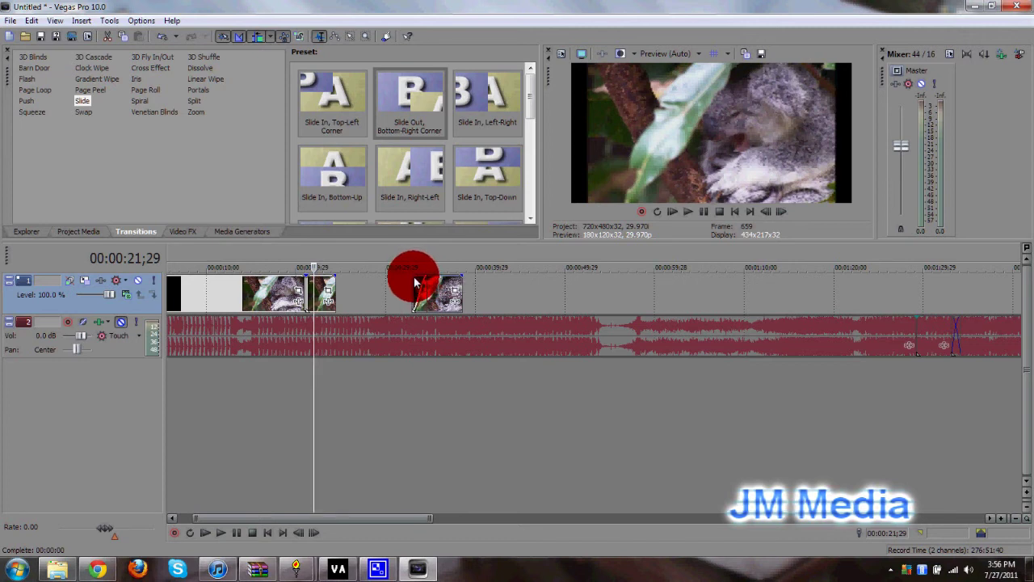
left_click_drag(423, 297, 427, 297)
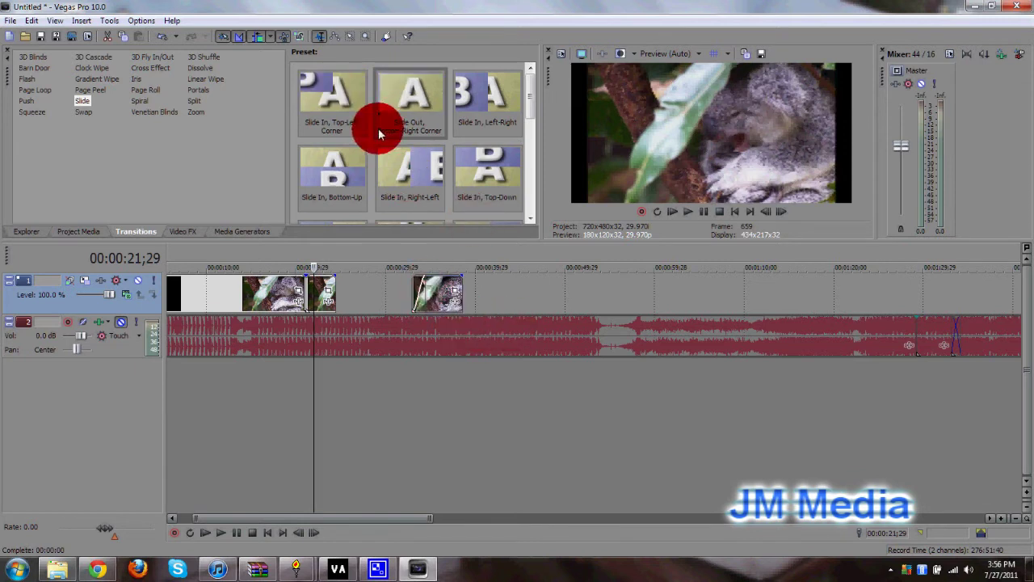
Apply the Slide In, Top-Left Corner transition to the fade-in of the last video part, keeping its default settings
left_click(332, 88)
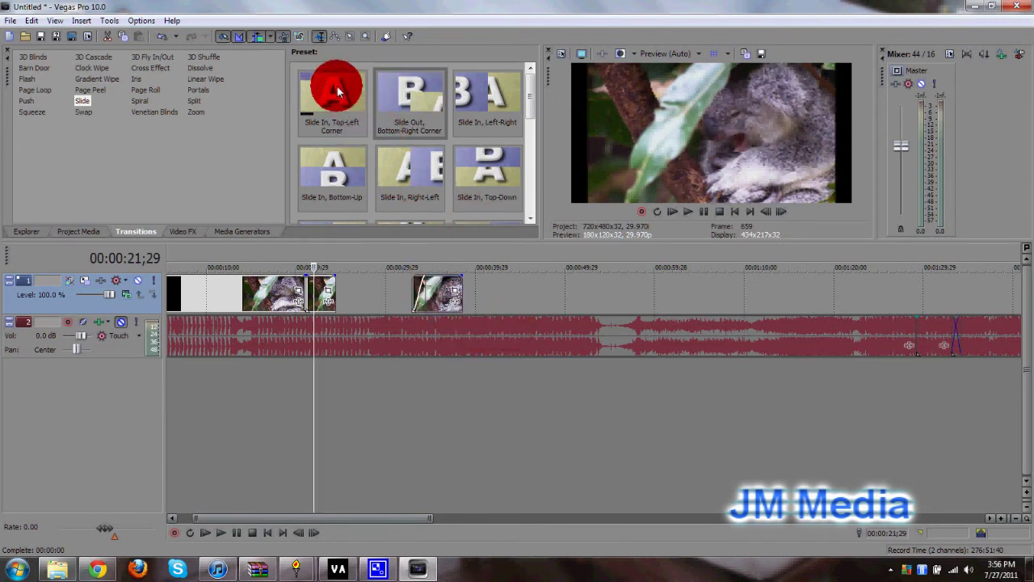
left_click(422, 295)
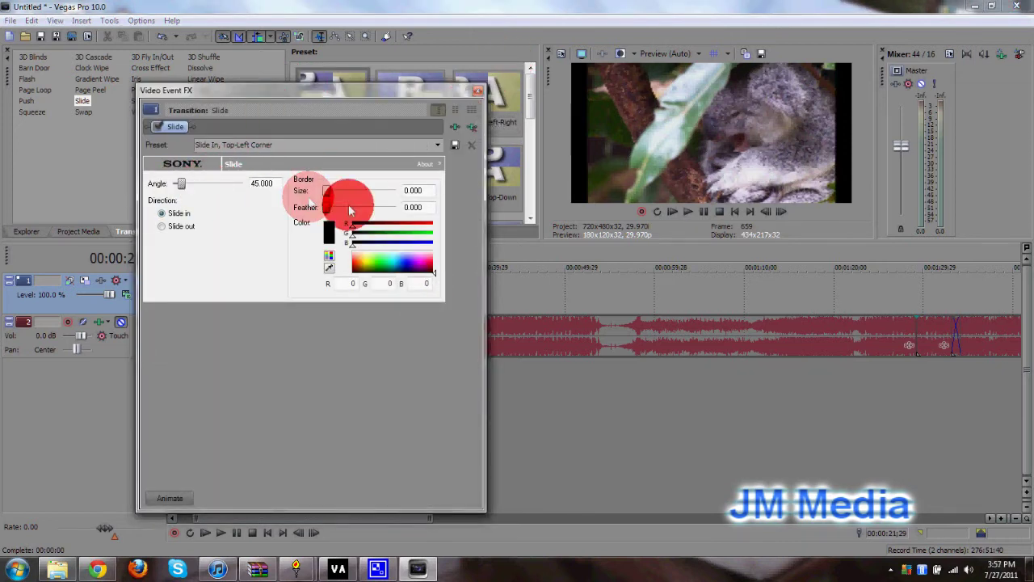
left_click(480, 95)
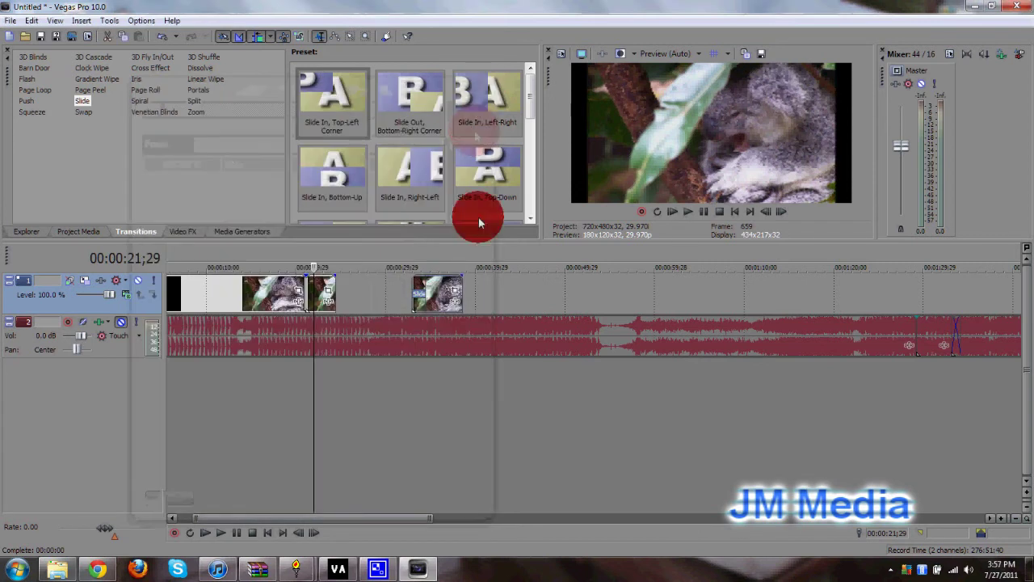
Play back the slide transition from 32;27 and move the last video part back against the middle piece
left_click(412, 285)
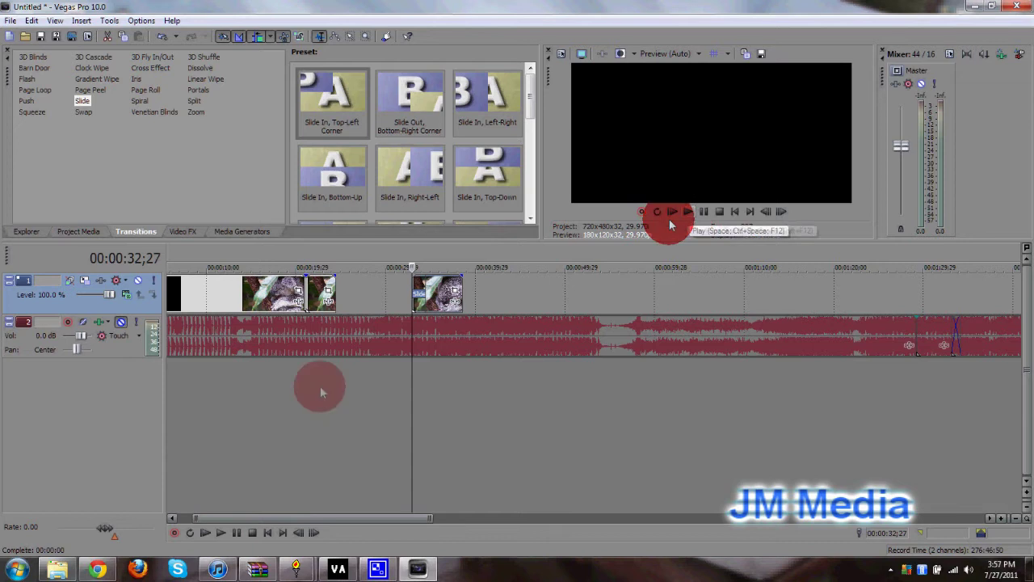
left_click(688, 211)
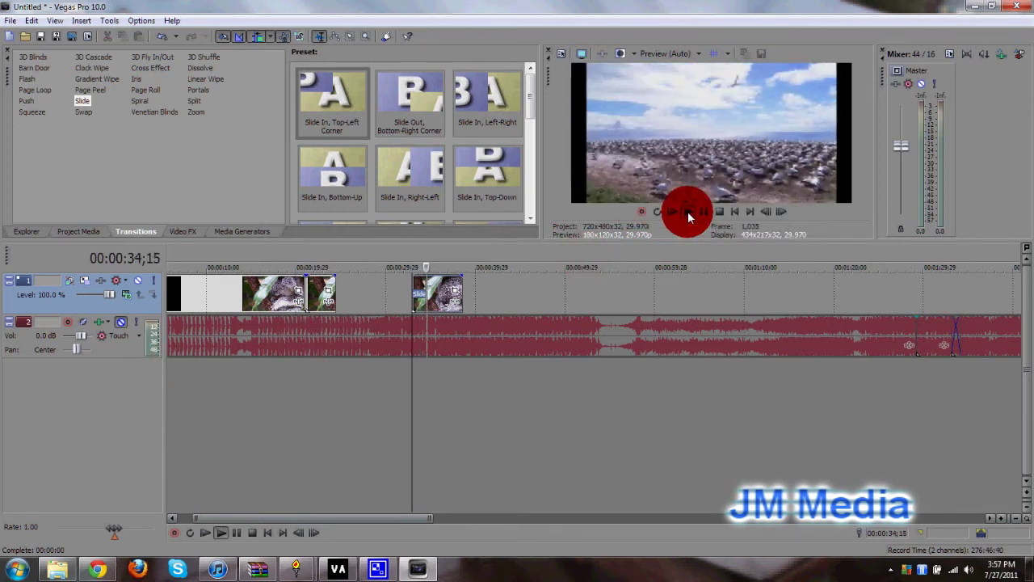
left_click(703, 213)
left_click(432, 284)
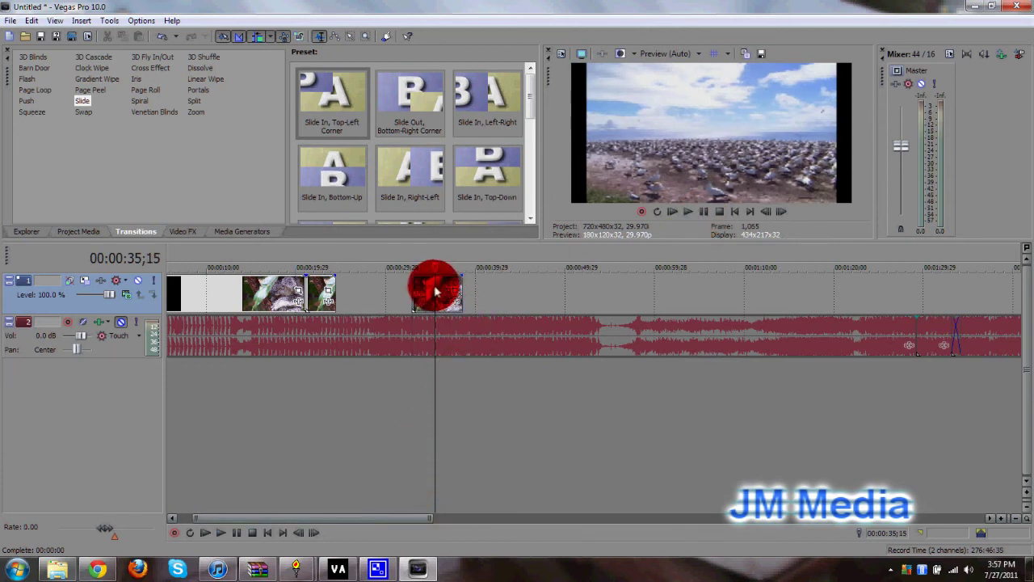
left_click_drag(432, 285, 352, 298)
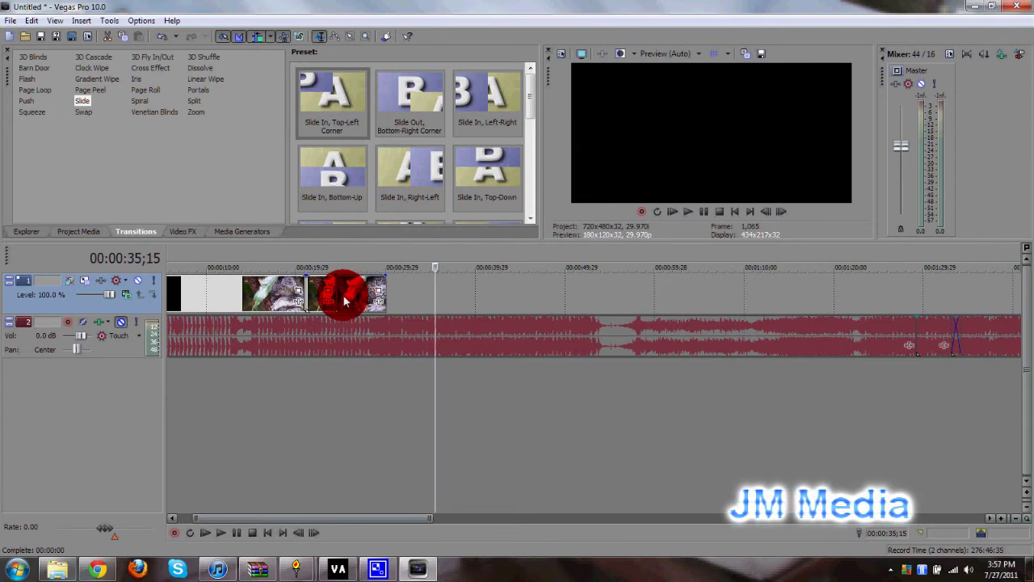
Look through the video effects and their presets, including Convolution Kernel, Gradient Map, Channel Blend, Broadcast Colors and Glow
left_click(183, 235)
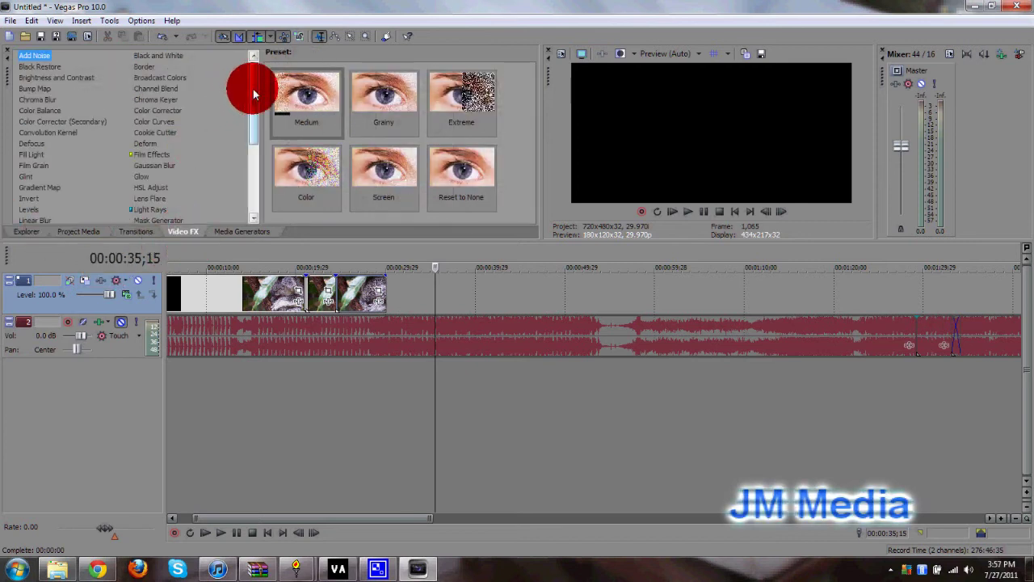
left_click_drag(253, 90, 247, 59)
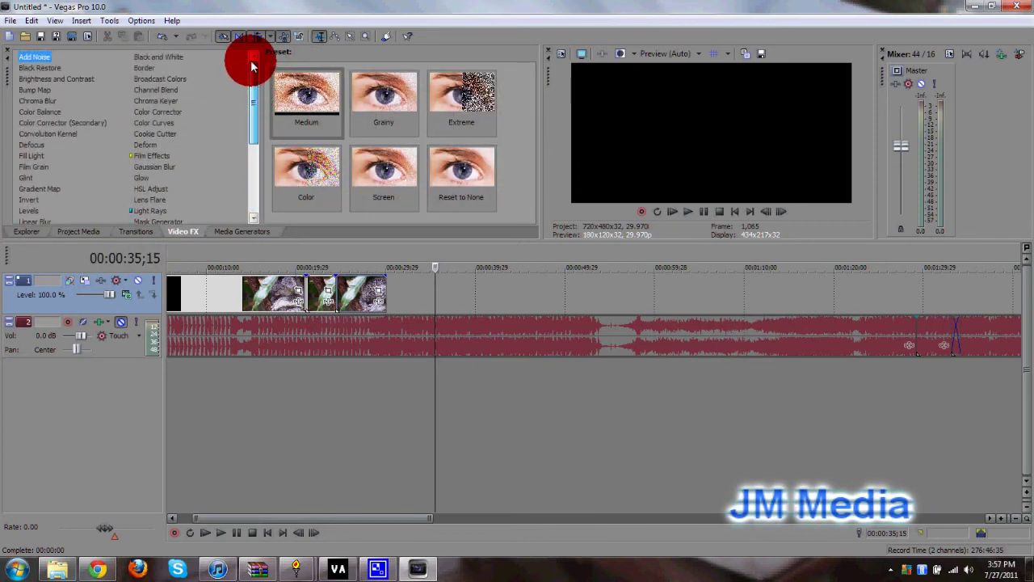
left_click(160, 79)
left_click(36, 134)
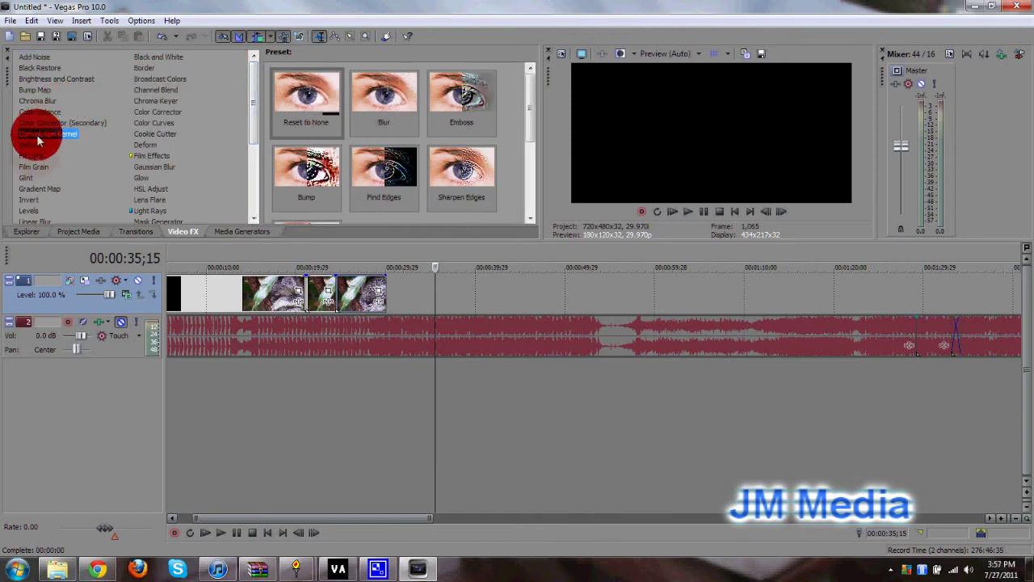
left_click(32, 188)
left_click(159, 105)
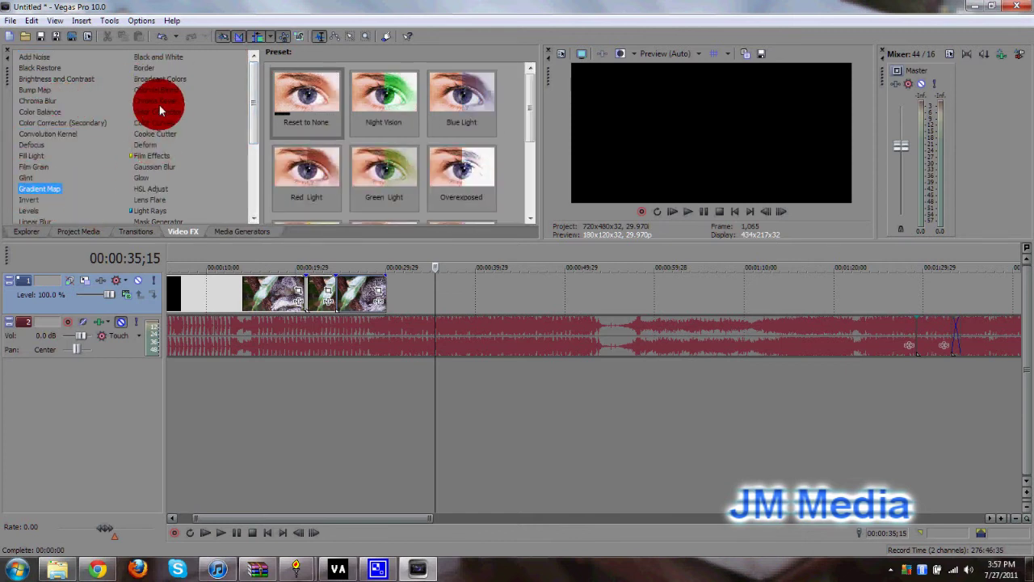
left_click(54, 134)
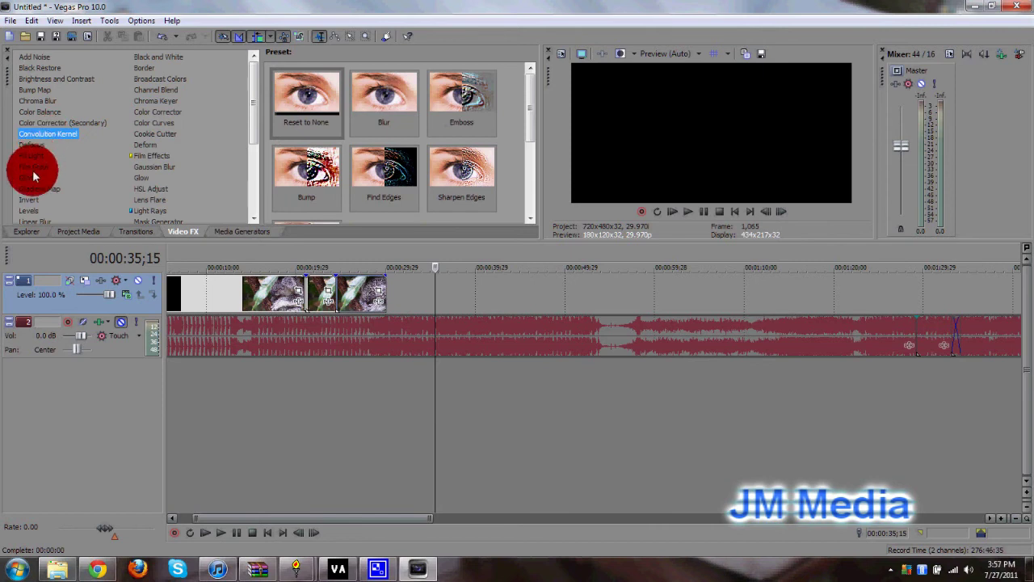
left_click(33, 167)
left_click(151, 91)
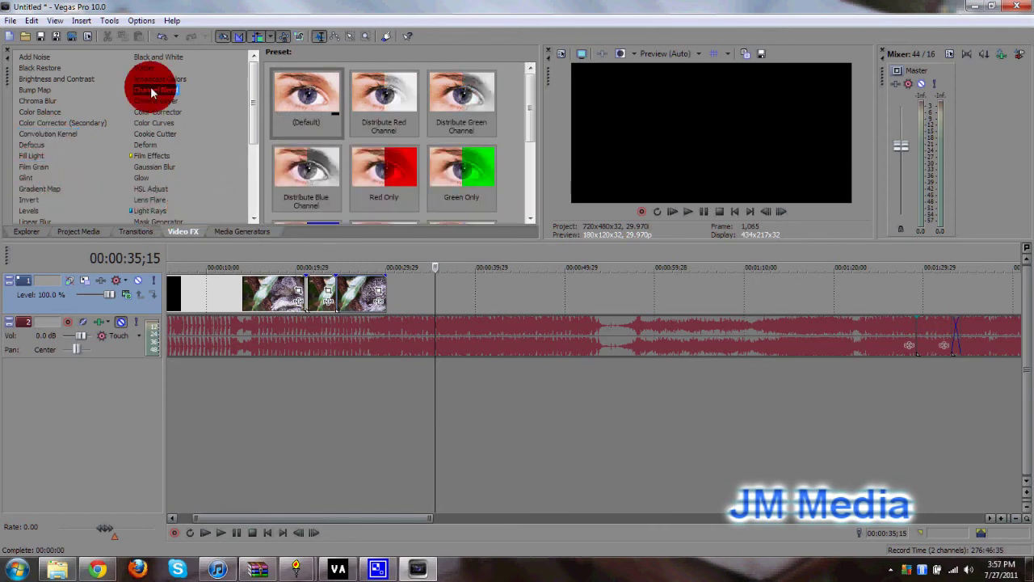
left_click(154, 77)
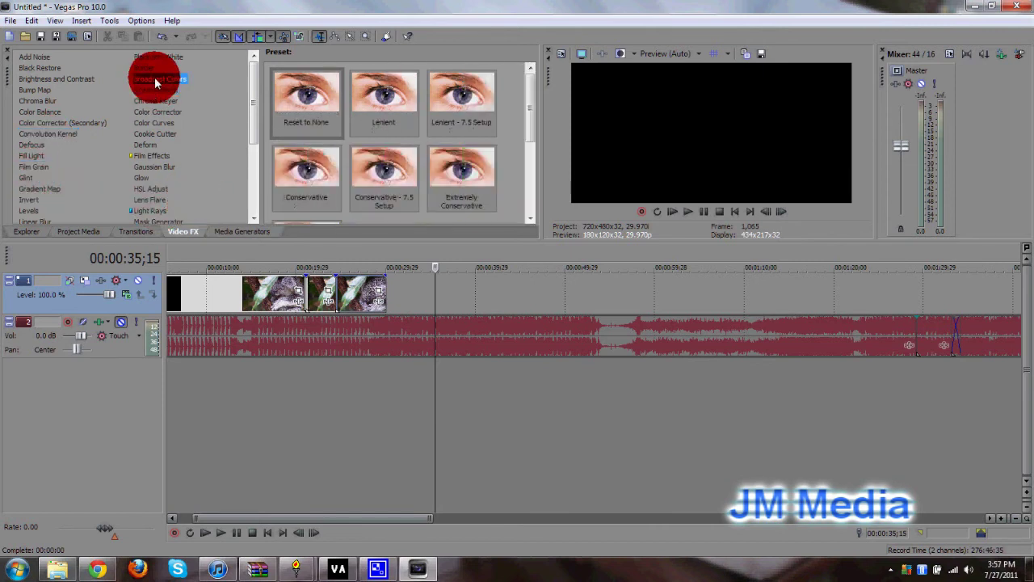
left_click(49, 120)
left_click(147, 178)
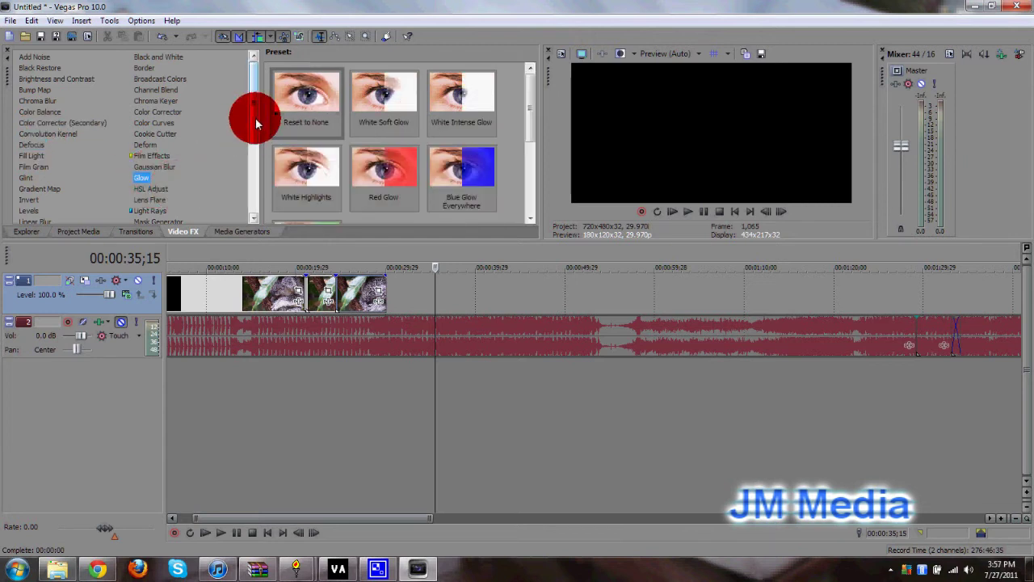
Examine further video effects such as Color Corrector, Stereoscopic 3D Adjust, Chroma Keyer, and Brightness and Contrast
left_click(160, 111)
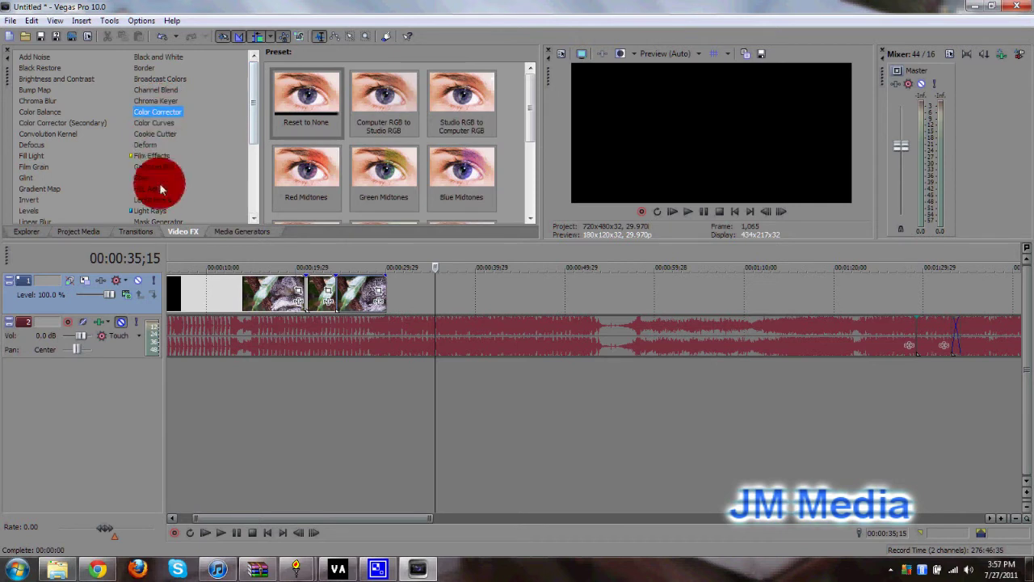
scroll(154, 194, "down", 4)
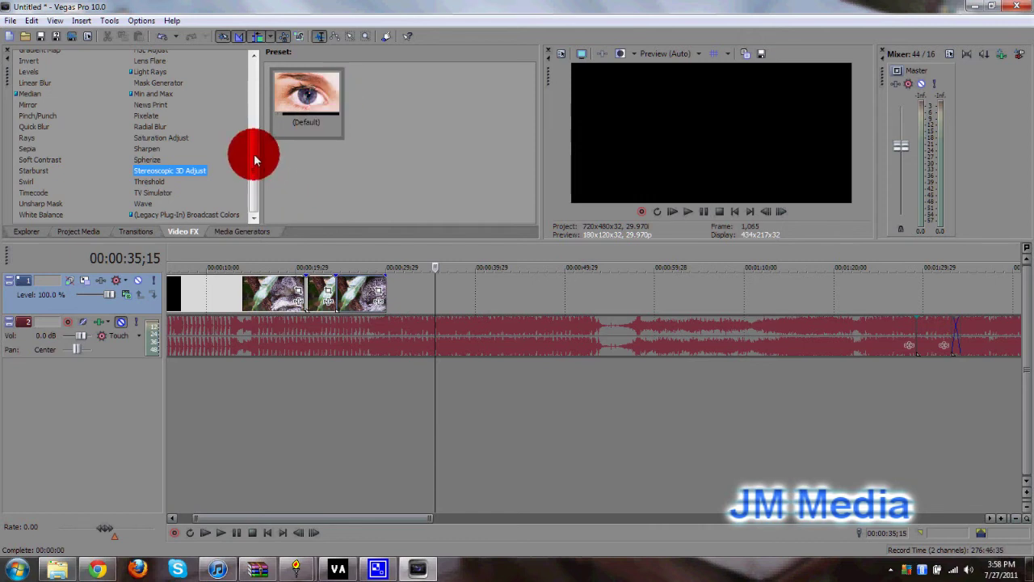
left_click_drag(253, 156, 250, 62)
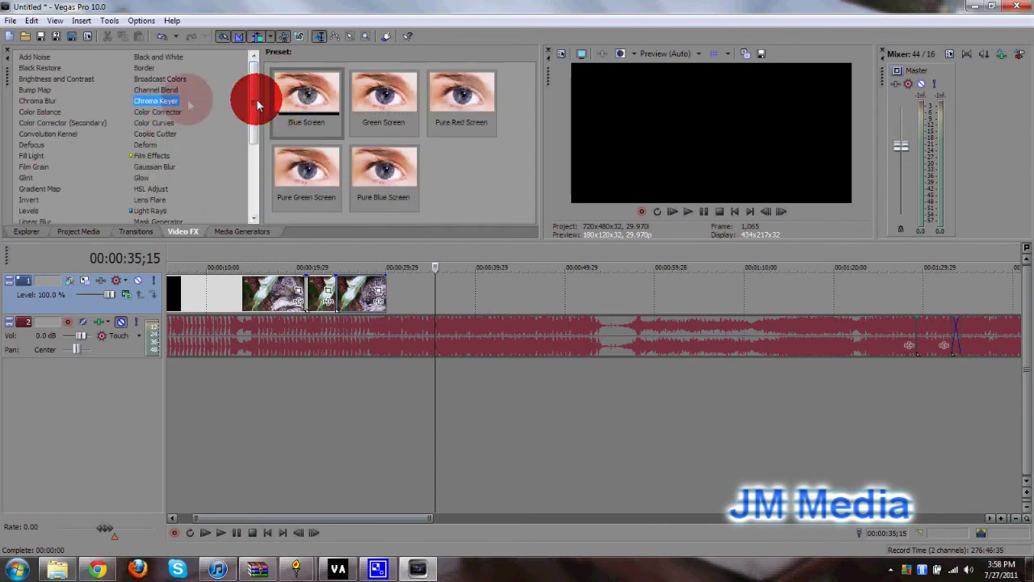
left_click(45, 79)
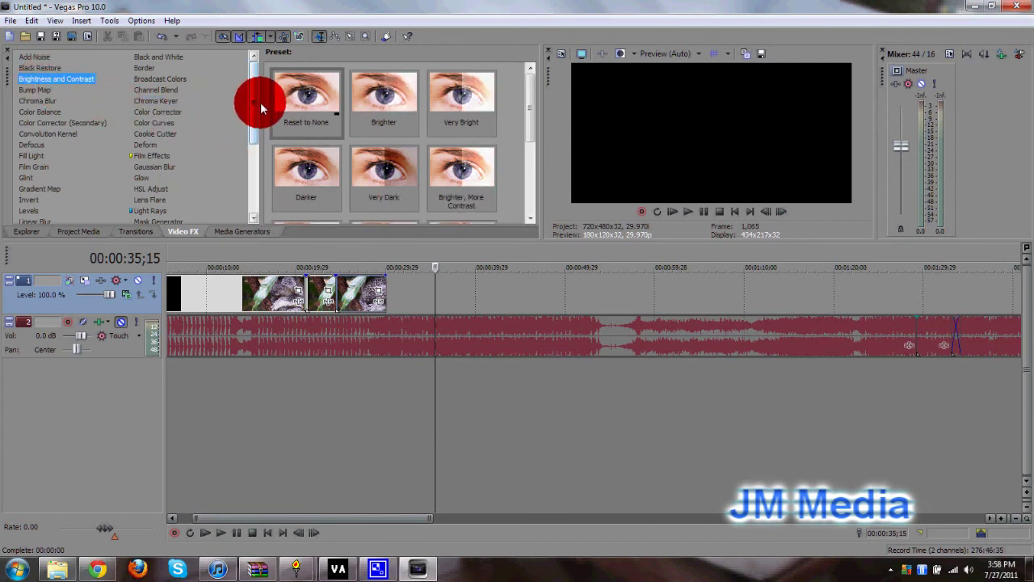
left_click_drag(254, 97, 255, 108)
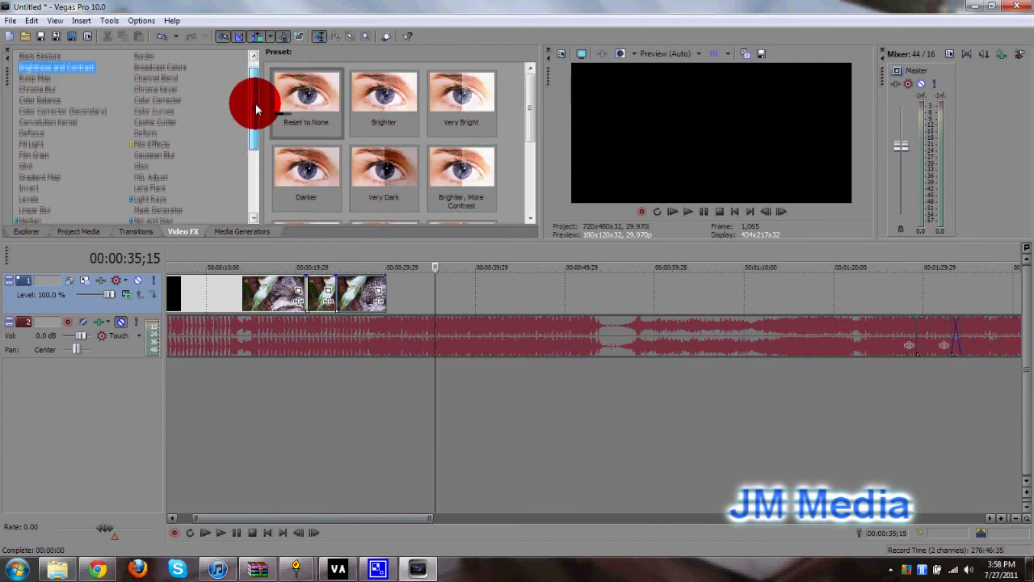
Look through the media generators and their presets, including Text, Color Gradient, Test Pattern, ProType Titler and (Legacy Plug-In) Video Factory Text
left_click(249, 232)
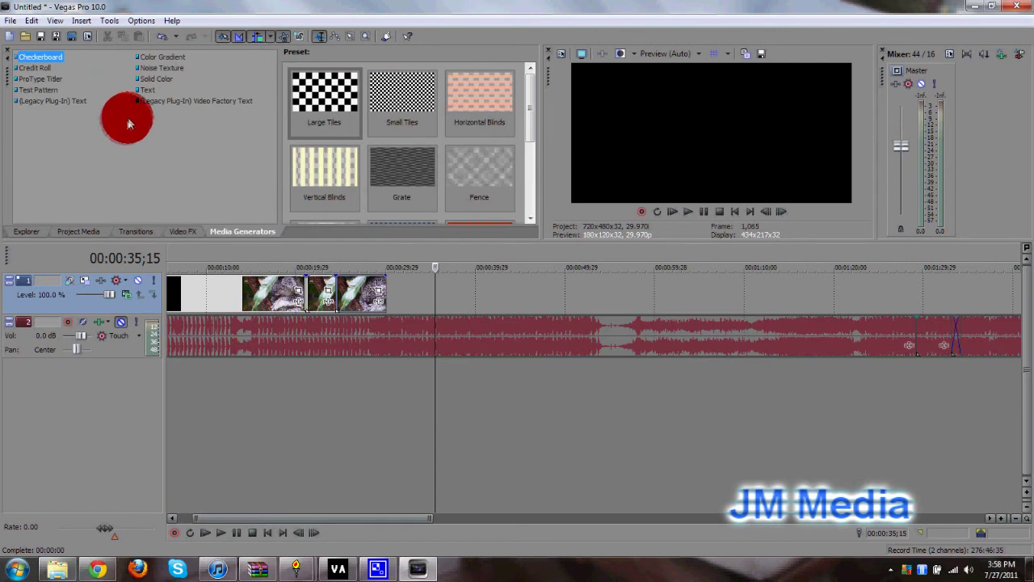
left_click(153, 89)
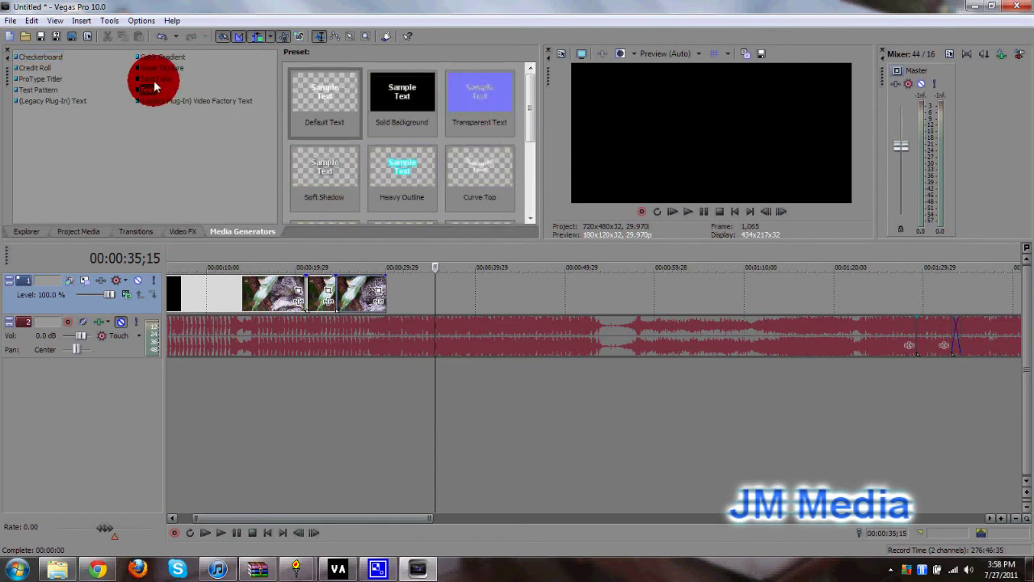
left_click(153, 78)
left_click(162, 68)
left_click(164, 58)
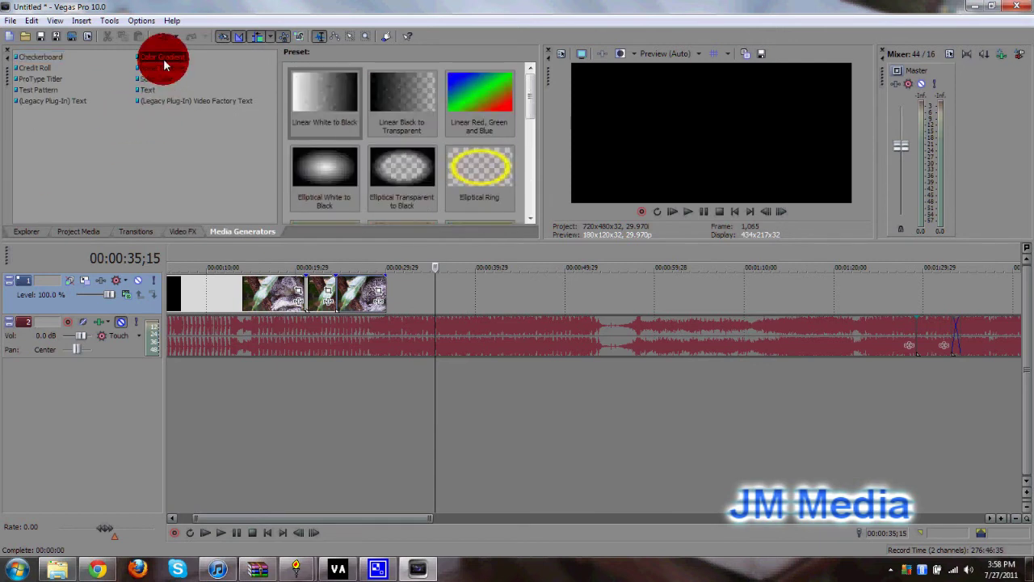
left_click(52, 90)
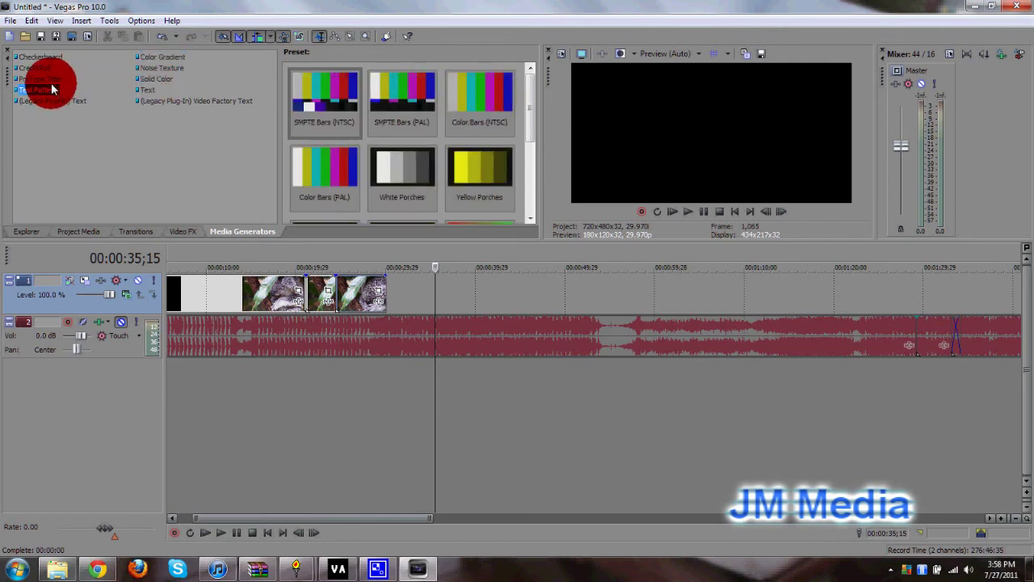
left_click(47, 99)
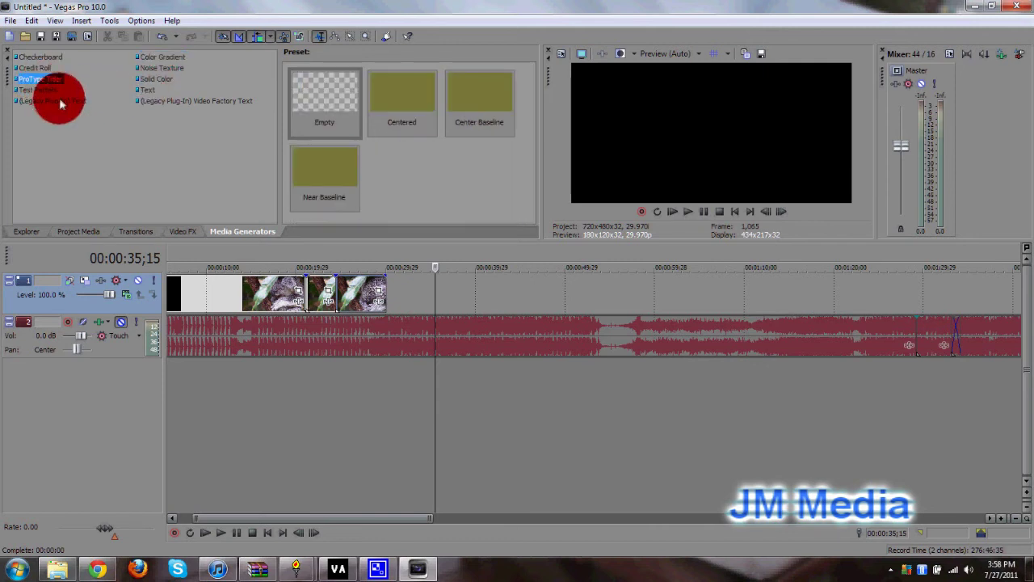
left_click(164, 100)
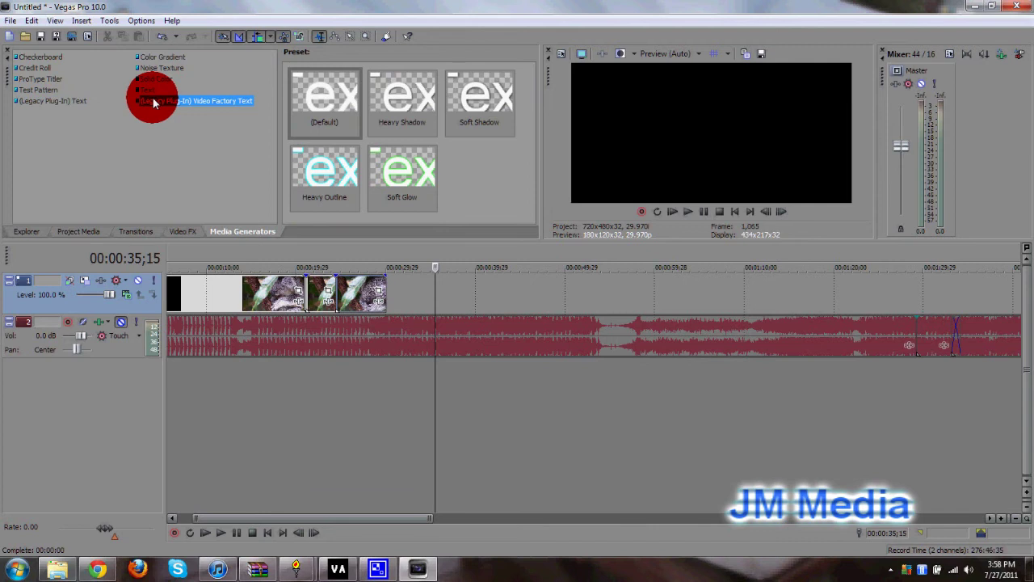
Place a (Legacy Plug-In) Video Factory Text event with the (Default) preset on the video track at about 34 seconds, keeping its settings
left_click(339, 93)
left_click_drag(339, 93, 432, 288)
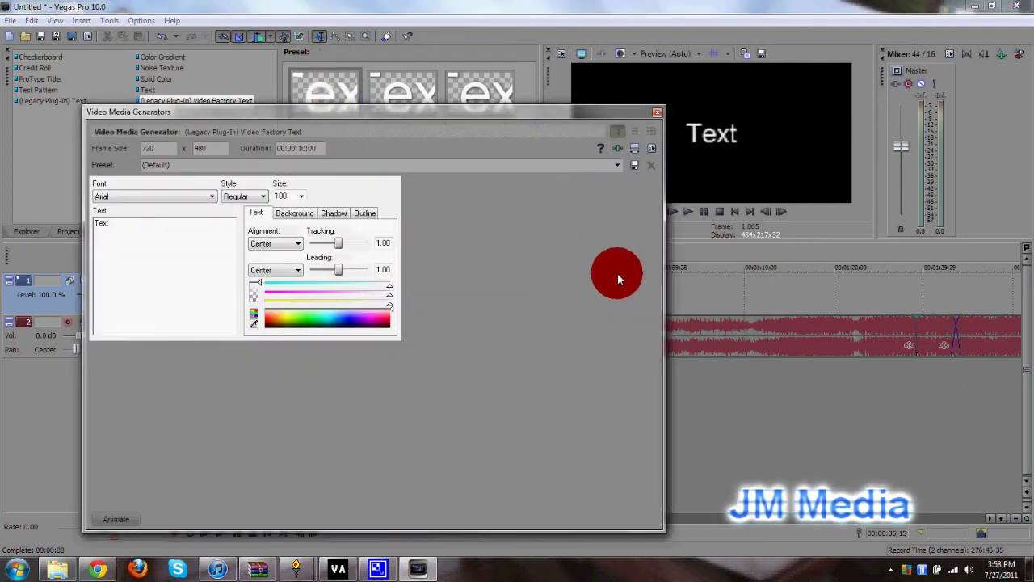
left_click_drag(579, 114, 454, 181)
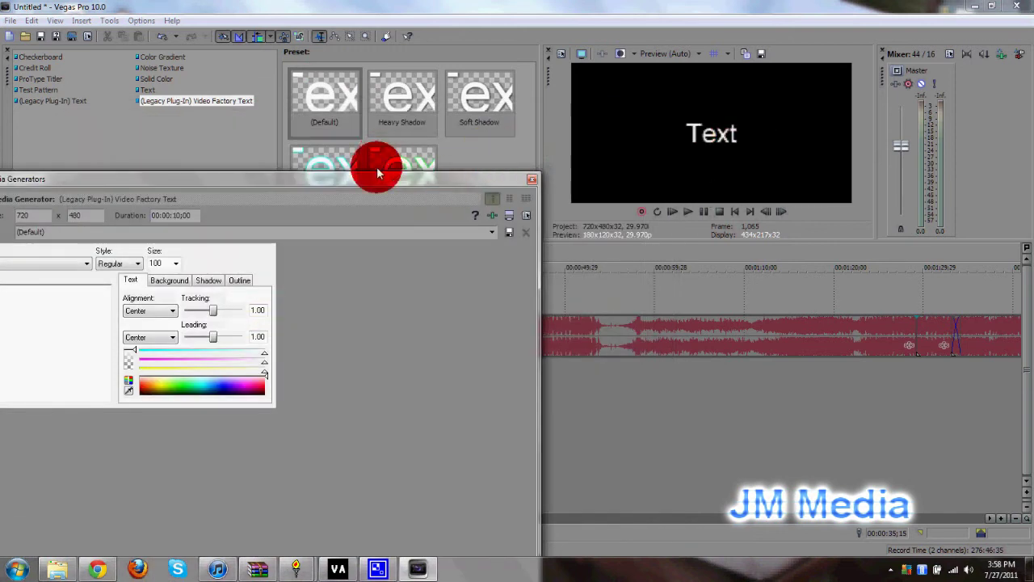
left_click_drag(369, 180, 469, 85)
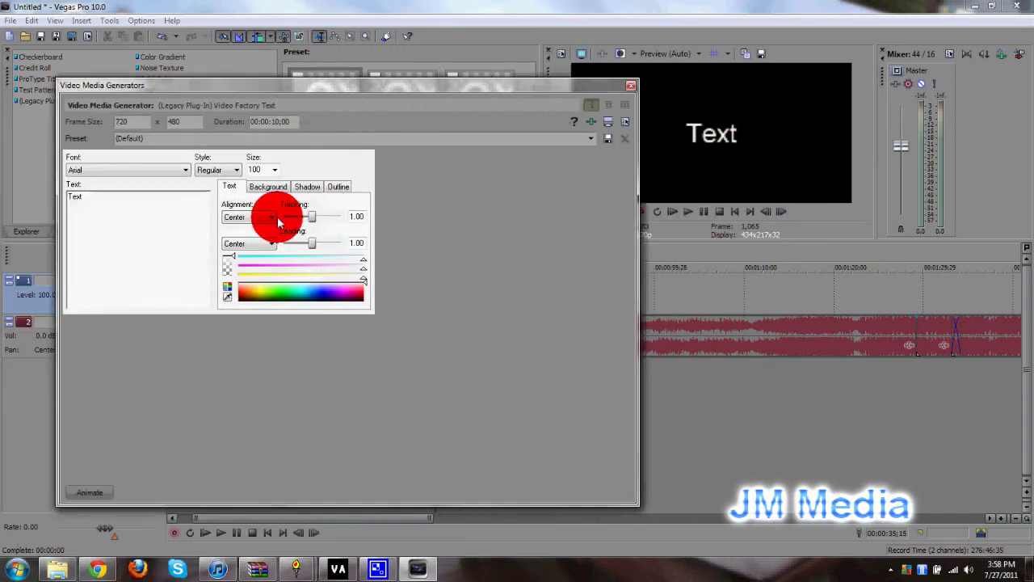
left_click(632, 90)
mouse_move(902, 145)
left_mouse_down()
mouse_move(903, 164)
mouse_move(903, 145)
left_mouse_up()
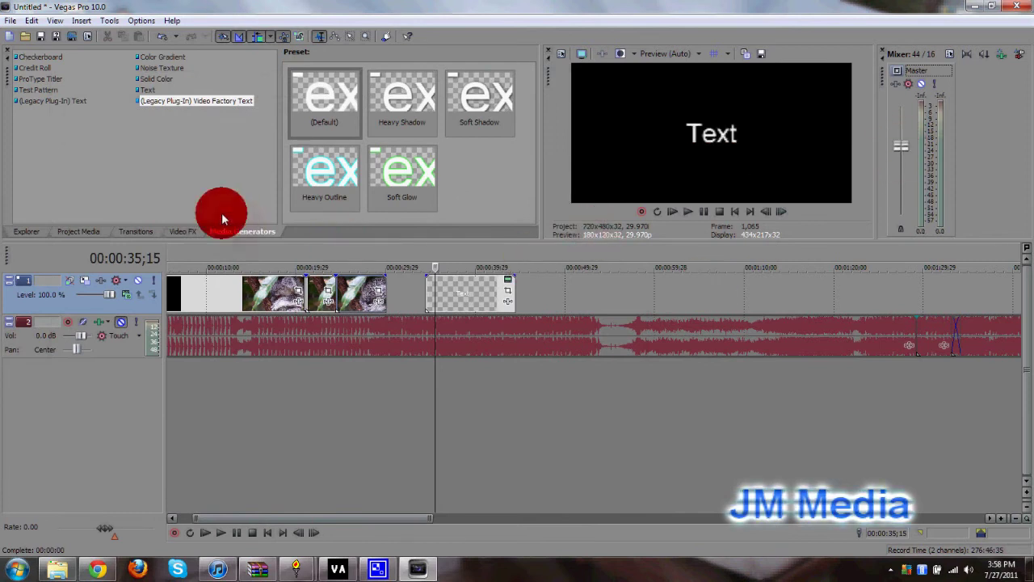
Unmute the audio track and select it
left_click(119, 321)
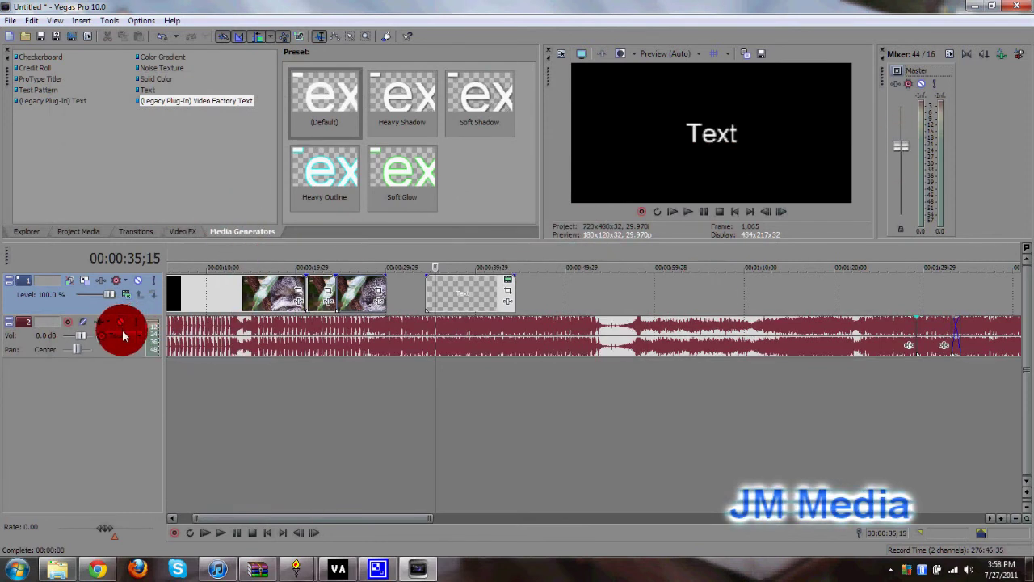
left_click(237, 346)
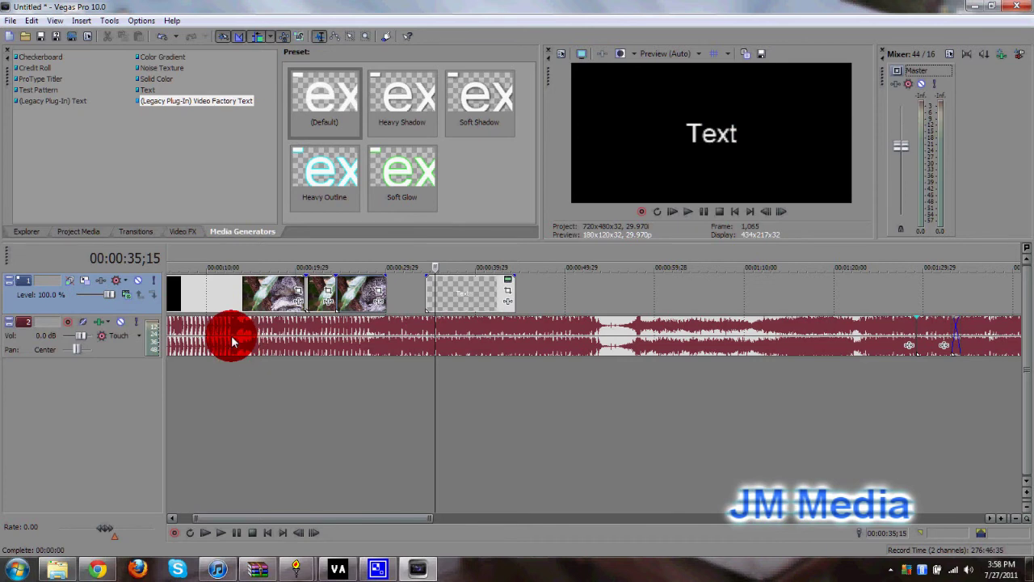
left_click(110, 334)
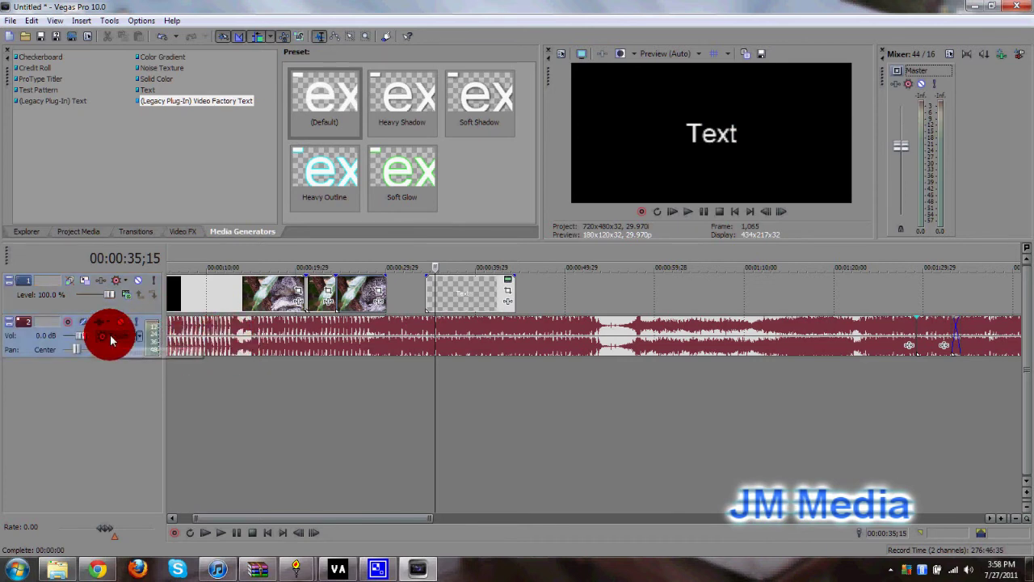
Add a volume envelope to the audio track and lower it slightly, with points at about 25 and 29 seconds
key("v")
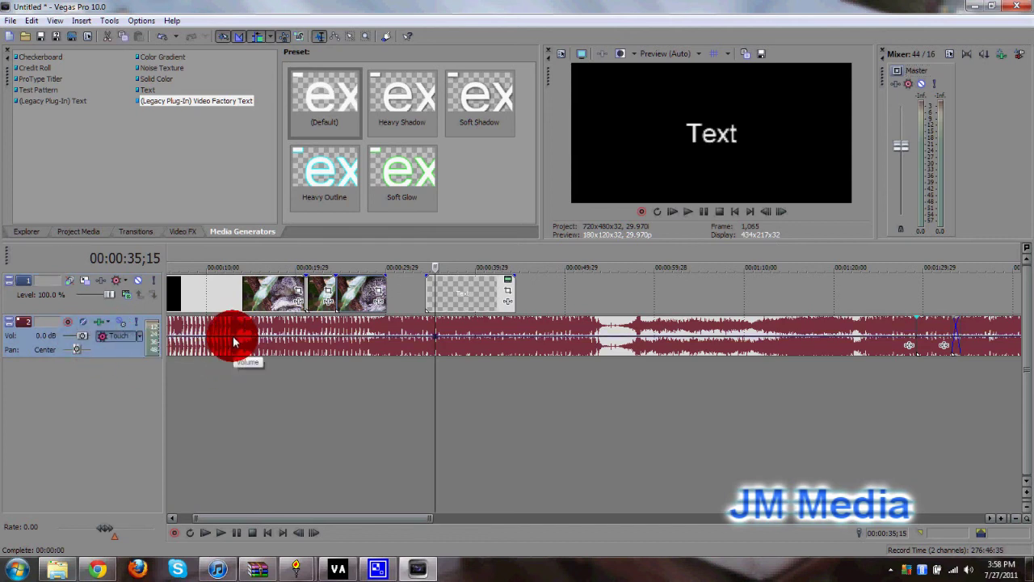
mouse_move(233, 336)
left_mouse_down()
mouse_move(234, 348)
mouse_move(240, 337)
left_mouse_up()
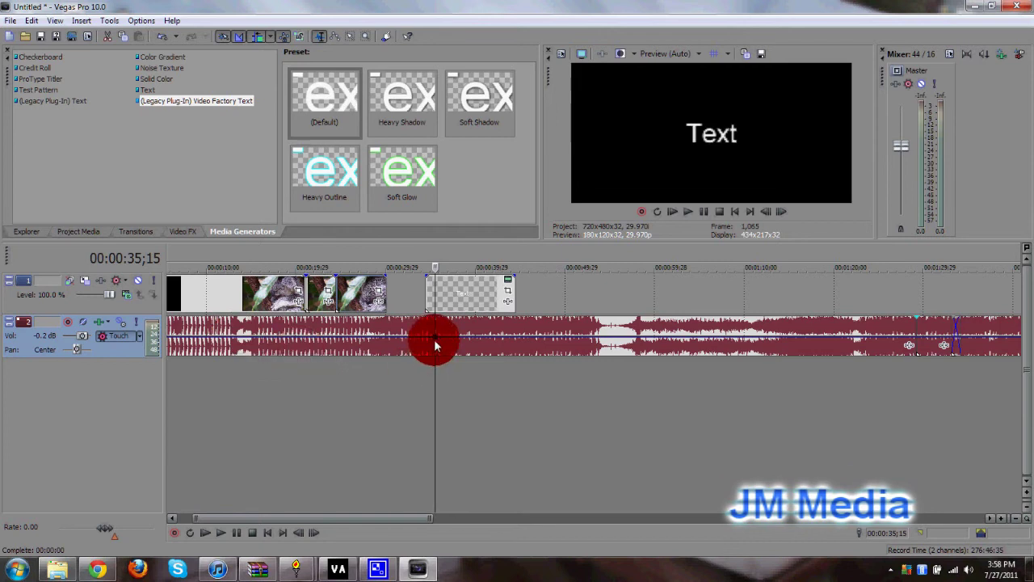
mouse_move(434, 340)
left_mouse_down()
mouse_move(353, 337)
mouse_move(391, 339)
left_mouse_up()
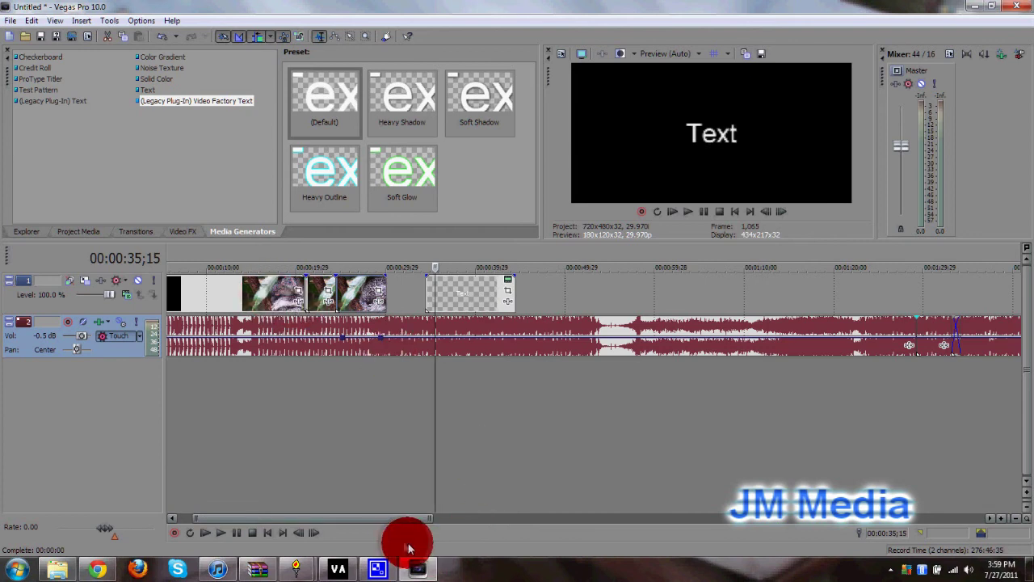
Set the loop region from the start of the timeline to the end of the audio at 4:59;04
left_click_drag(404, 519, 327, 517)
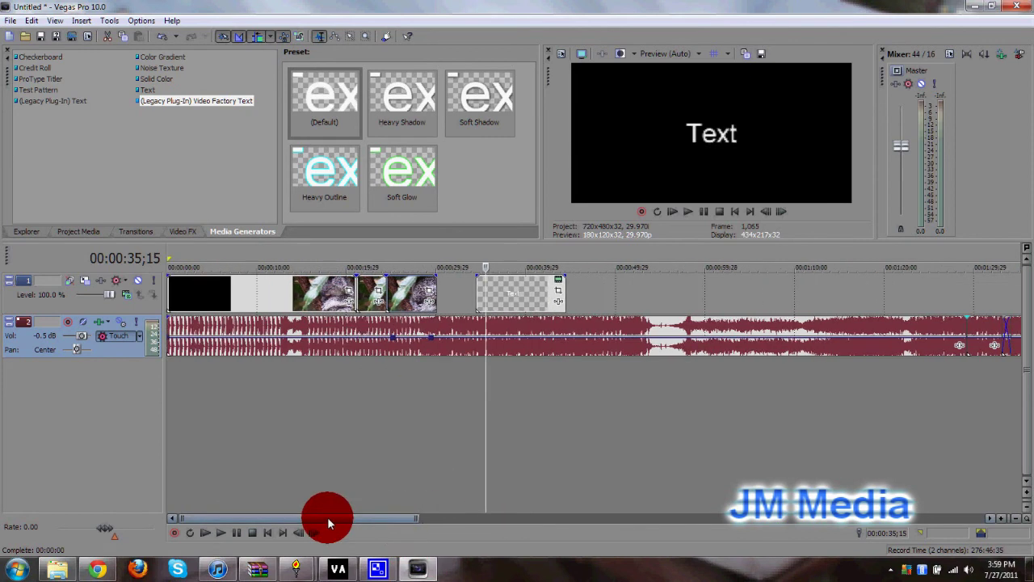
double_click(269, 294)
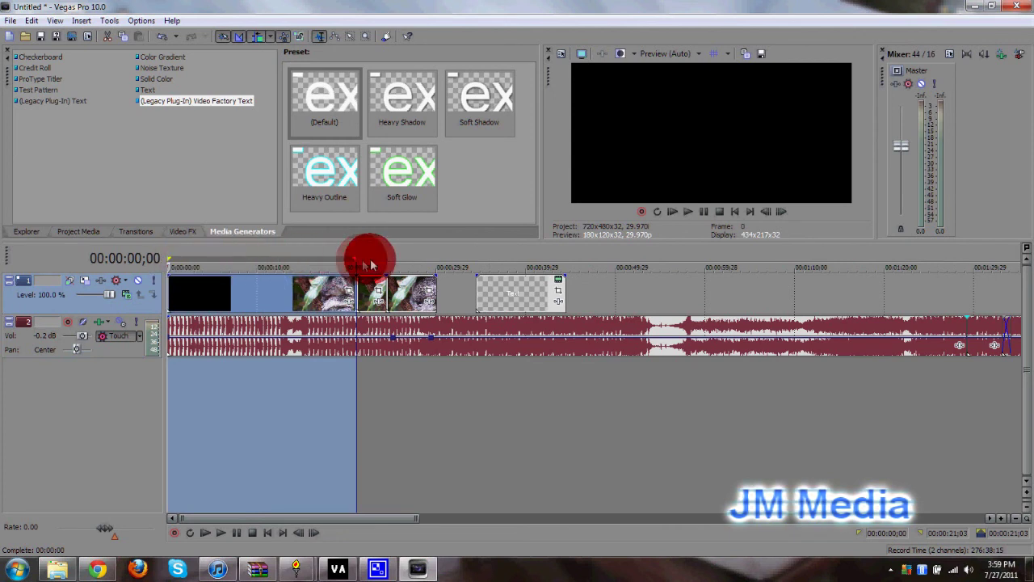
left_click_drag(356, 260, 1025, 260)
scroll(768, 303, "down", 4)
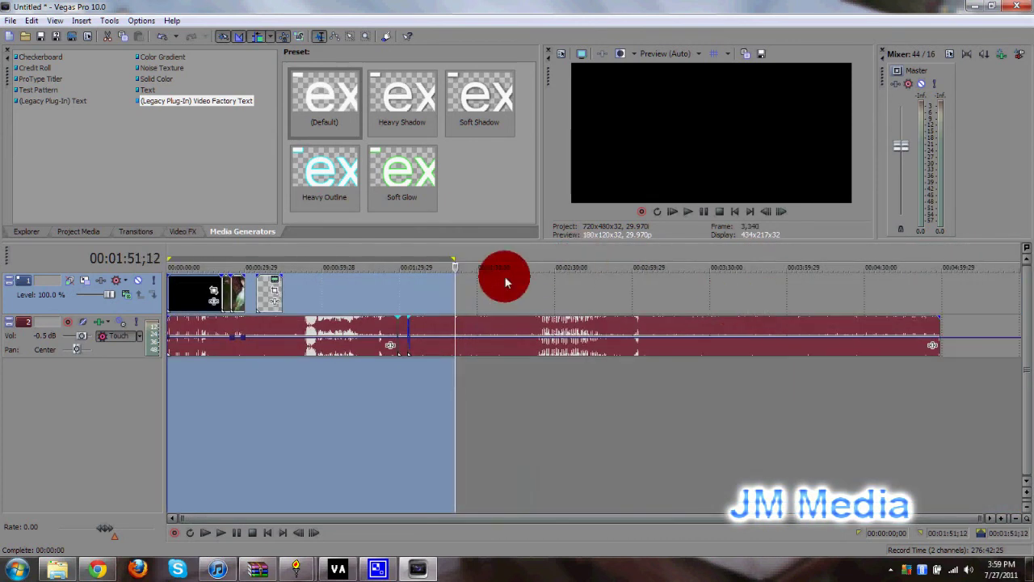
left_click_drag(459, 259, 938, 280)
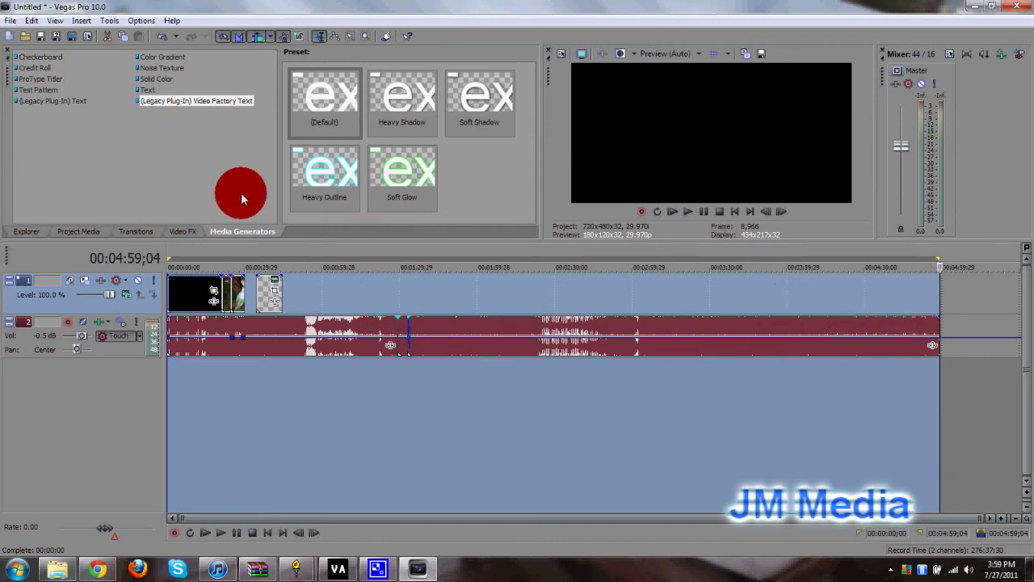
Examine the Render As options for exporting the loop region and leave without rendering
left_click(8, 21)
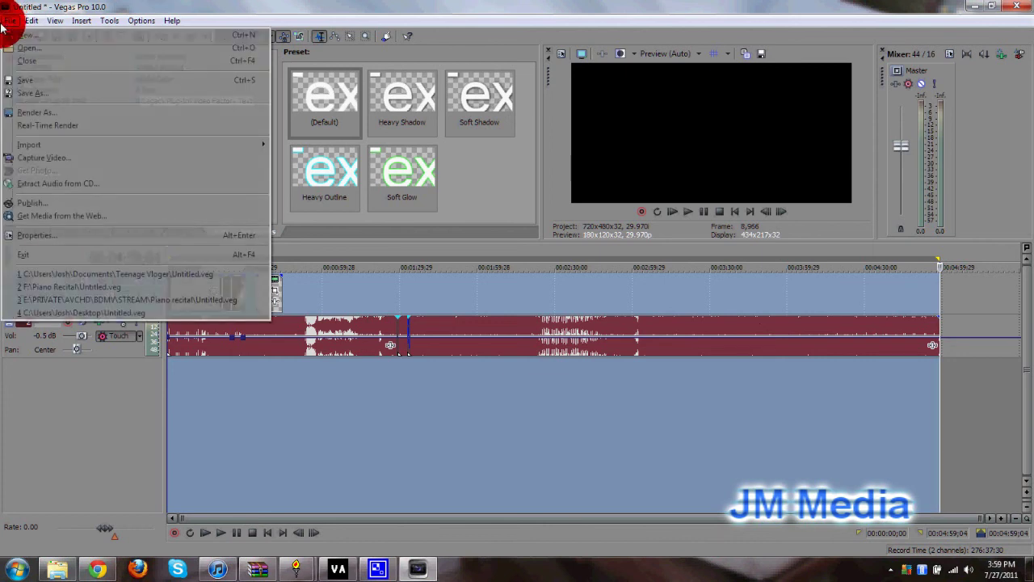
left_click(106, 113)
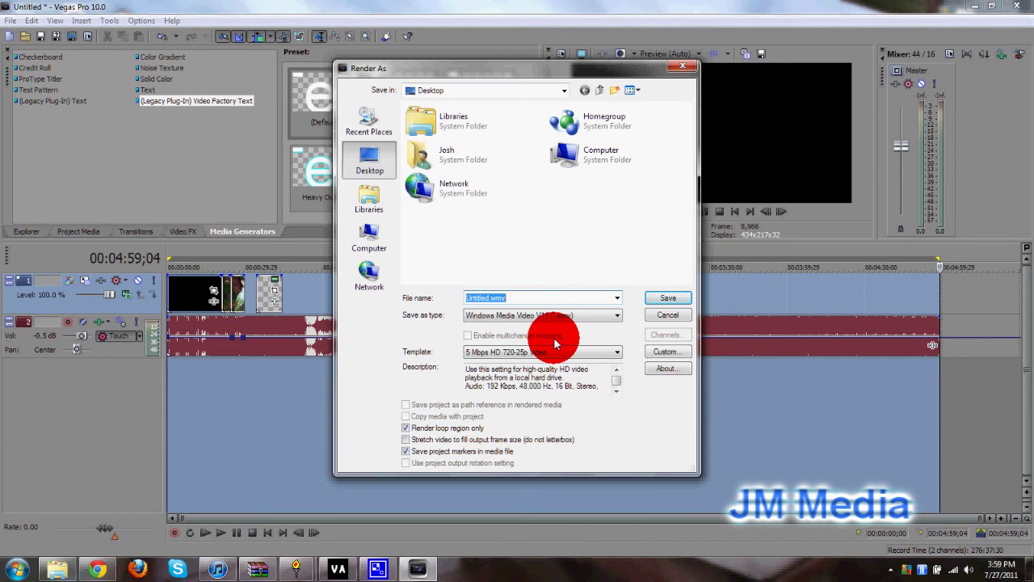
left_click(683, 317)
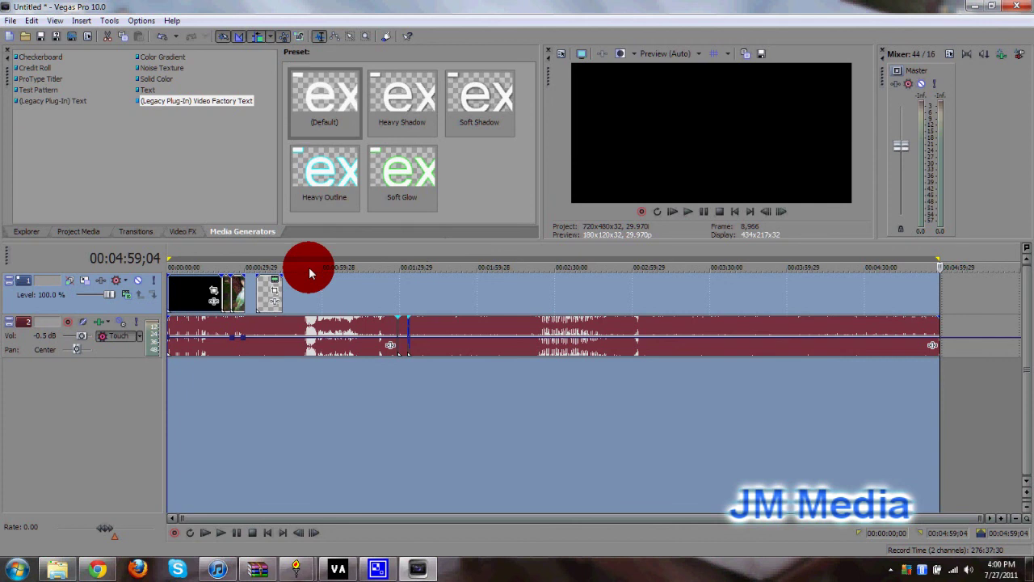
Adjust the track levels: audio volume to -0.6 dB at 18;07, video level to 62.7 % and audio pan to 10 % R
left_click(214, 352)
mouse_move(92, 347)
left_mouse_down()
mouse_move(73, 344)
mouse_move(84, 346)
left_mouse_up()
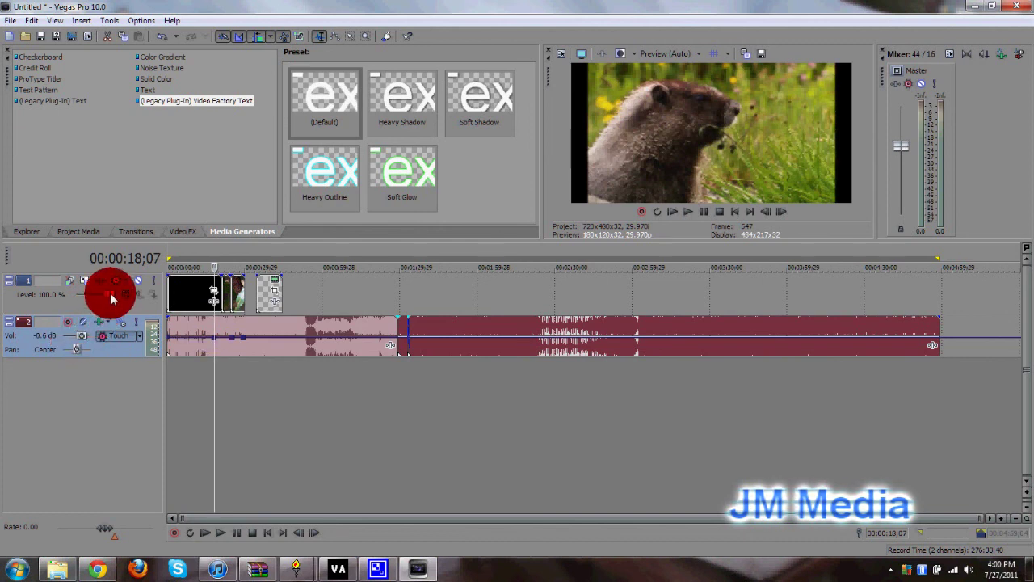
left_click(191, 293)
mouse_move(109, 294)
left_mouse_down()
mouse_move(74, 299)
mouse_move(95, 307)
left_mouse_up()
left_click_drag(77, 352, 81, 354)
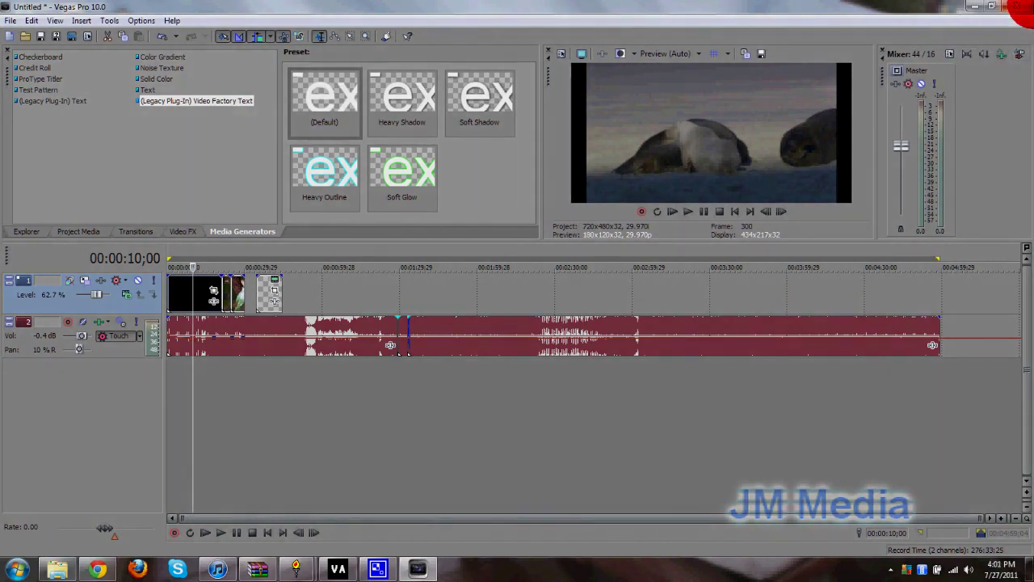
Close Vegas Pro and show the hidden notification-area icons on the desktop
left_click(1020, 6)
left_click(527, 239)
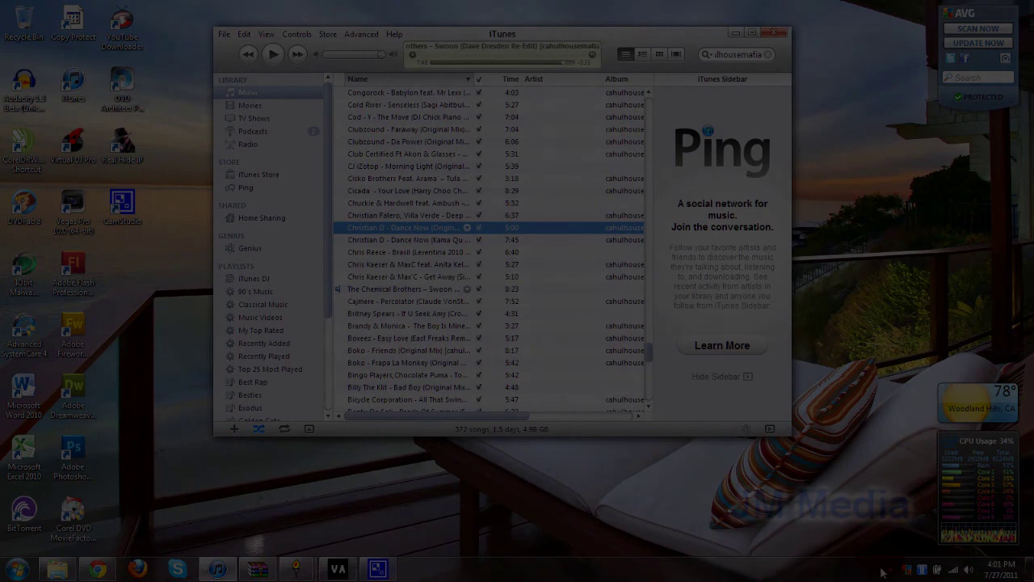
left_click(893, 572)
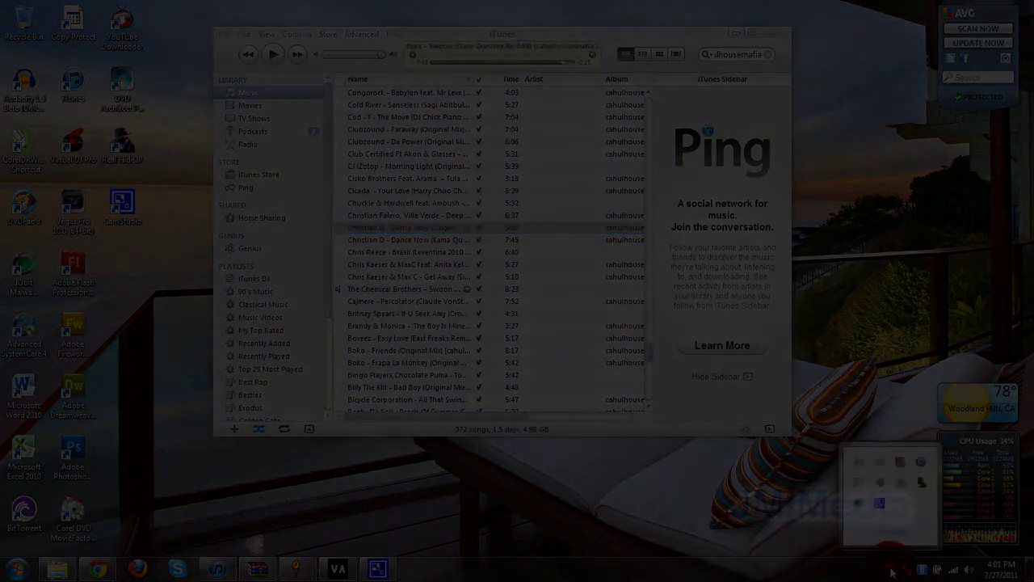